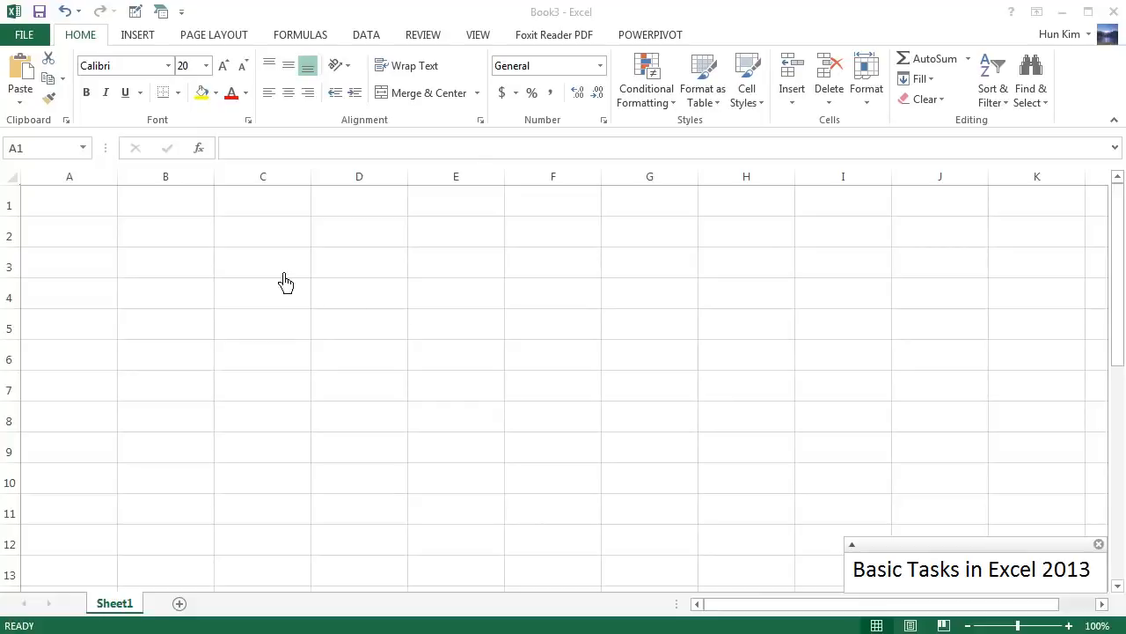
Create a new blank workbook from the Blank workbook template.
click(112, 211)
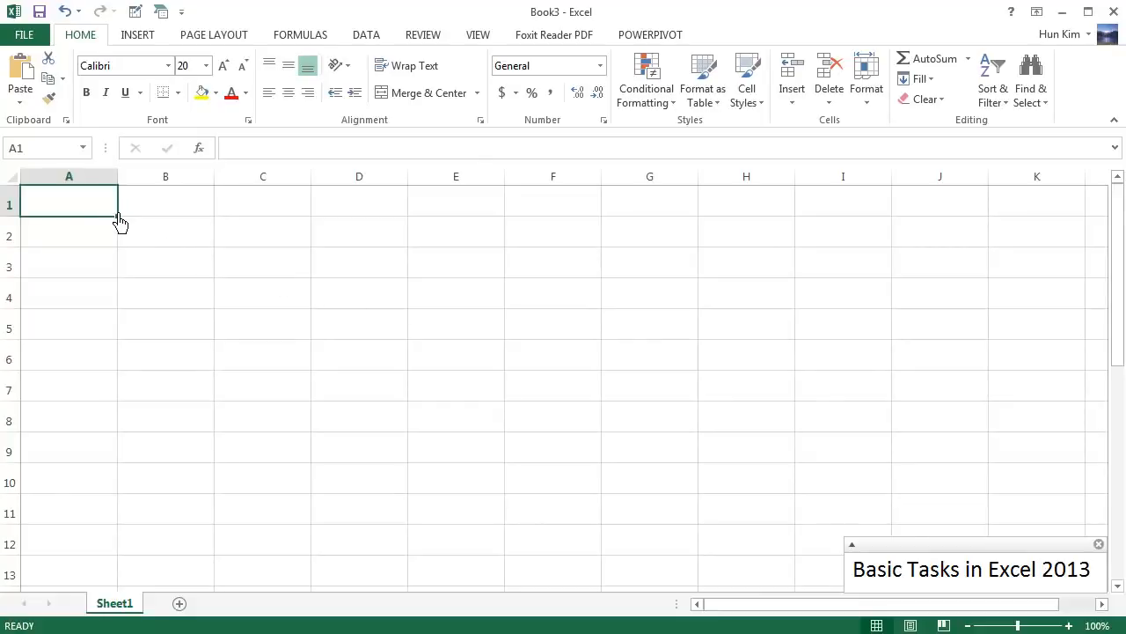
click(44, 40)
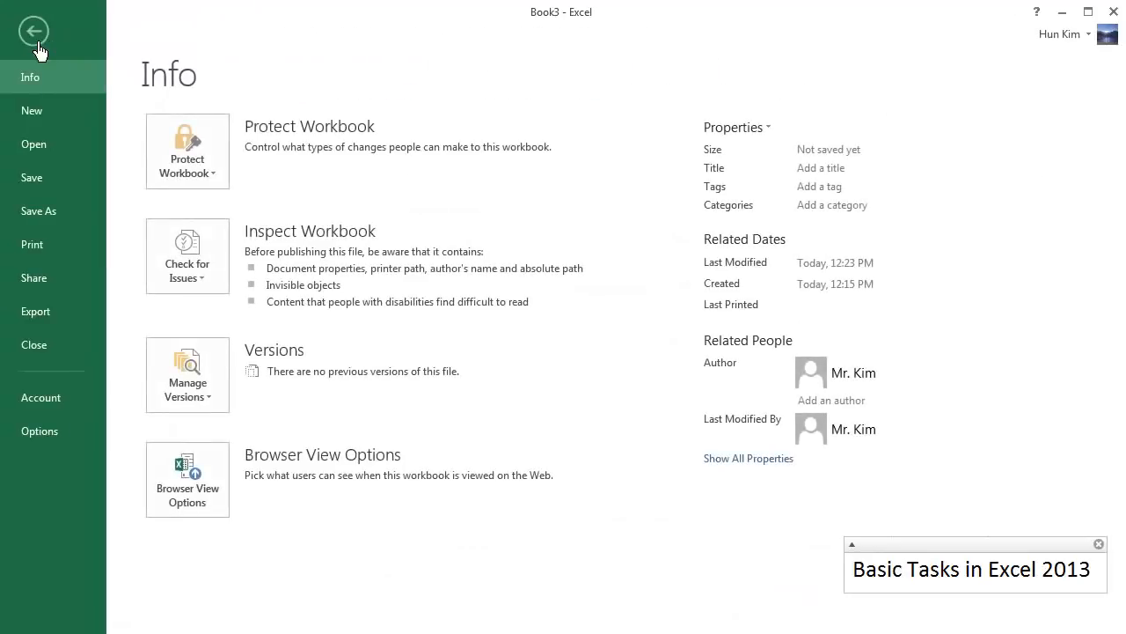
click(52, 128)
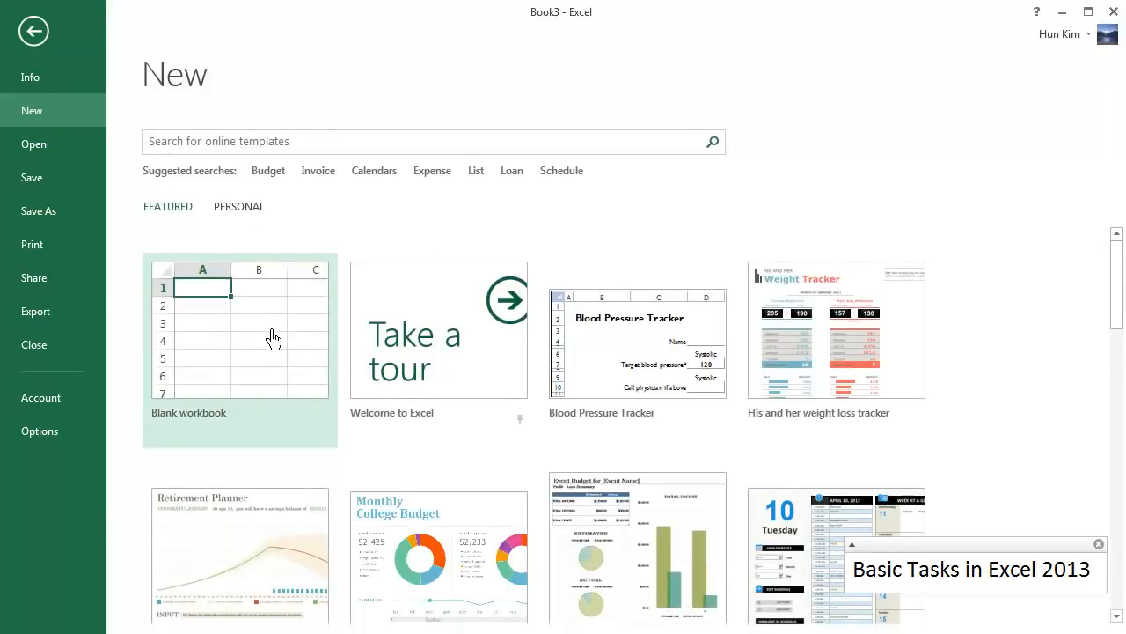
click(266, 367)
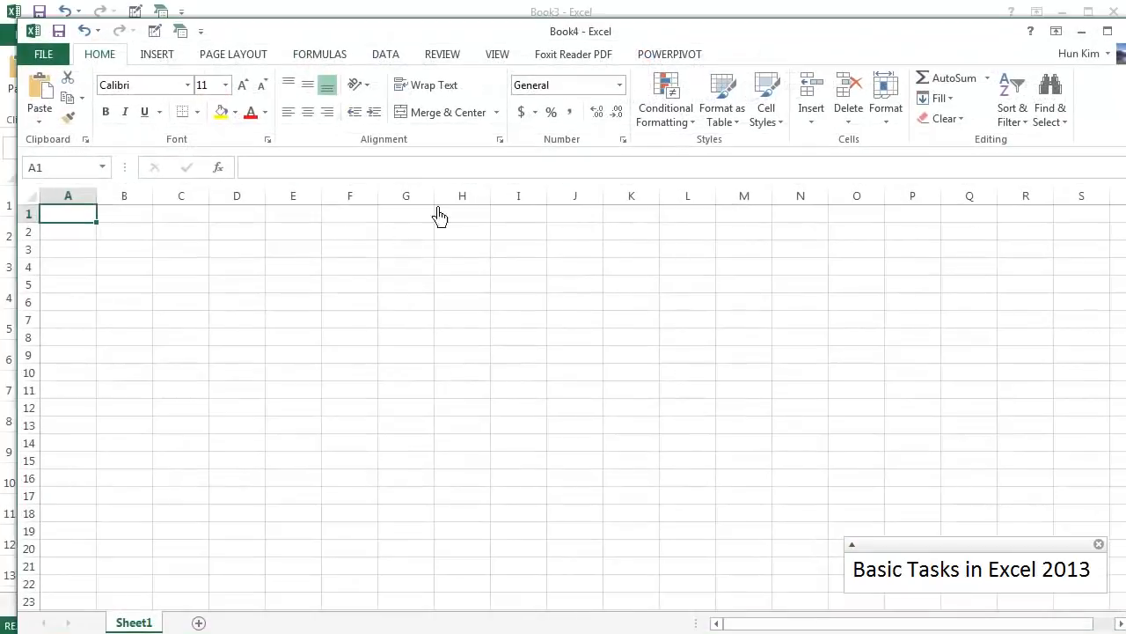
Move the new blank workbook's window aside to uncover Book3, and close the new workbook.
drag(359, 45, 517, 163)
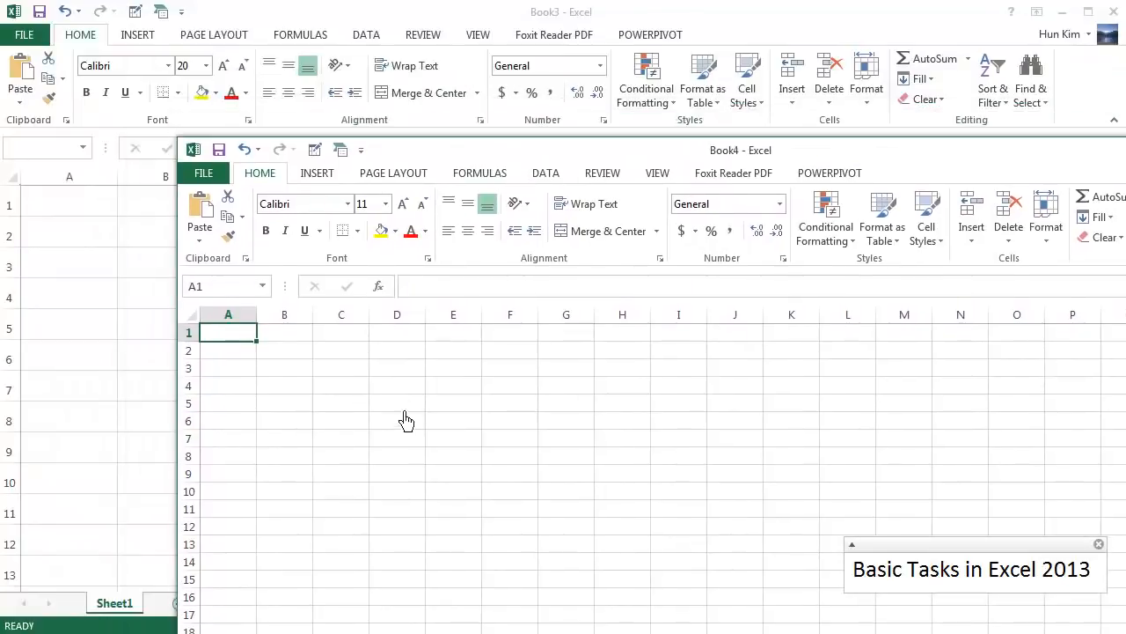
click(348, 385)
click(352, 368)
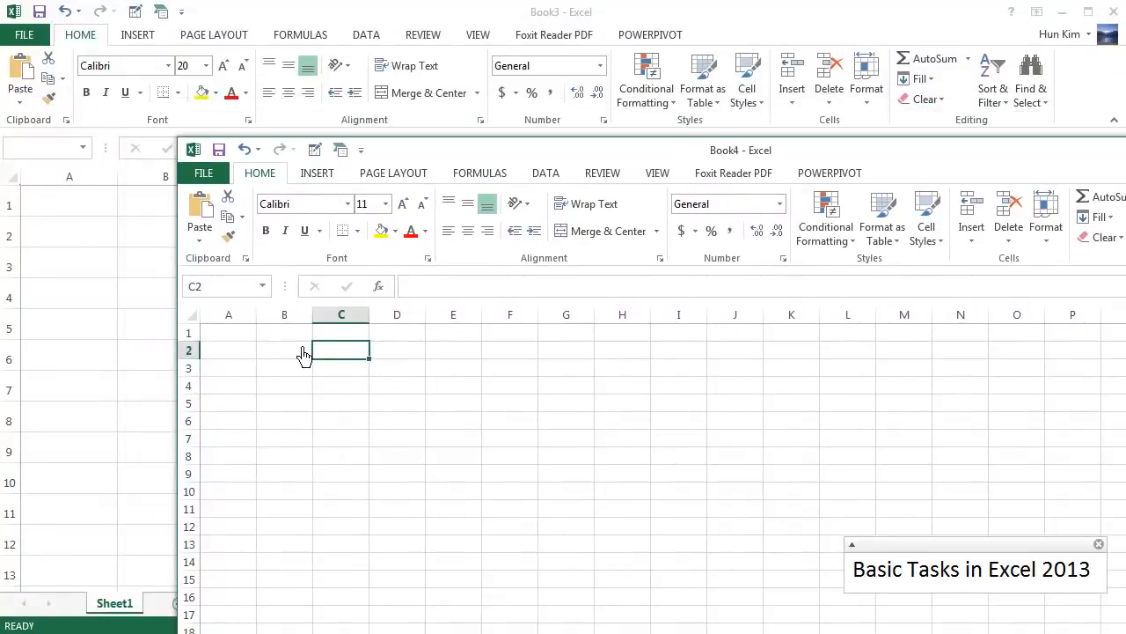
click(302, 352)
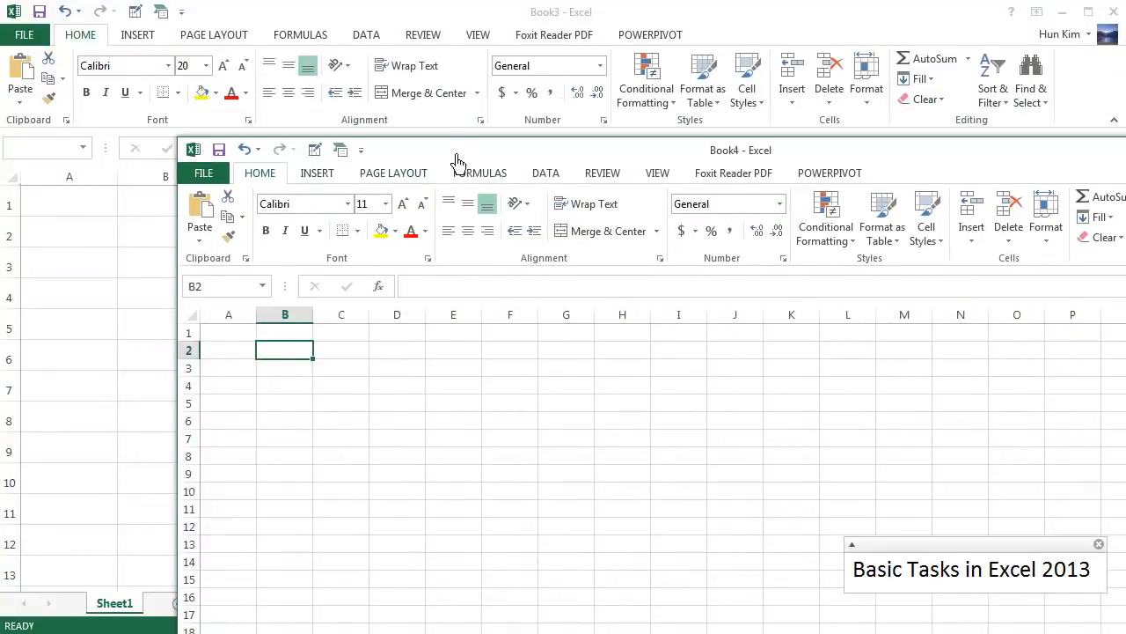
click(440, 388)
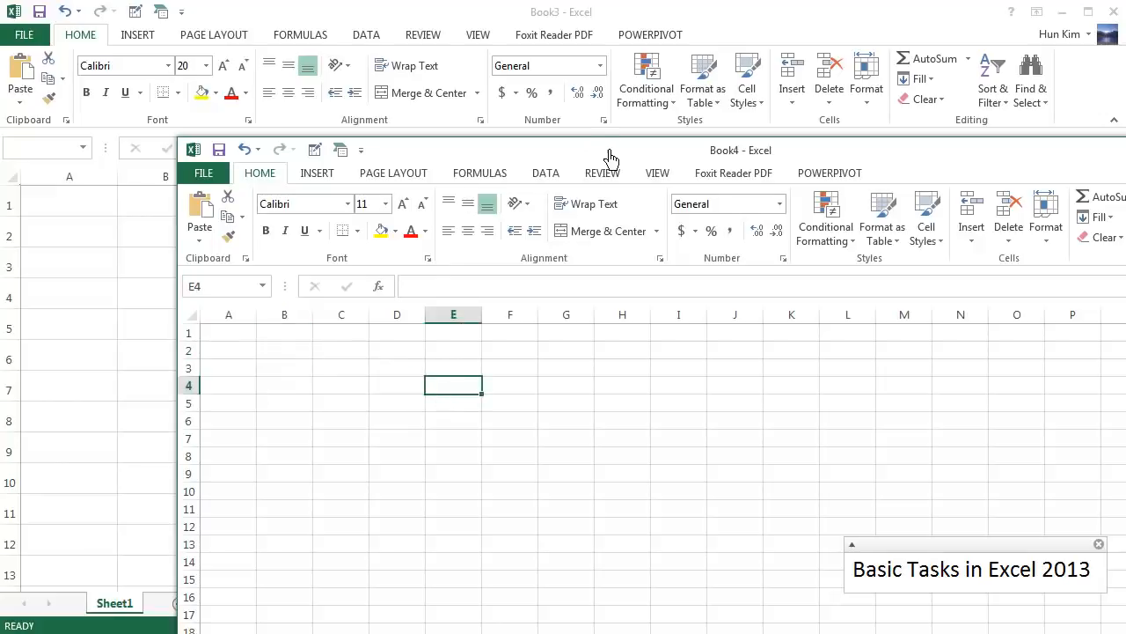
drag(606, 156, 400, 185)
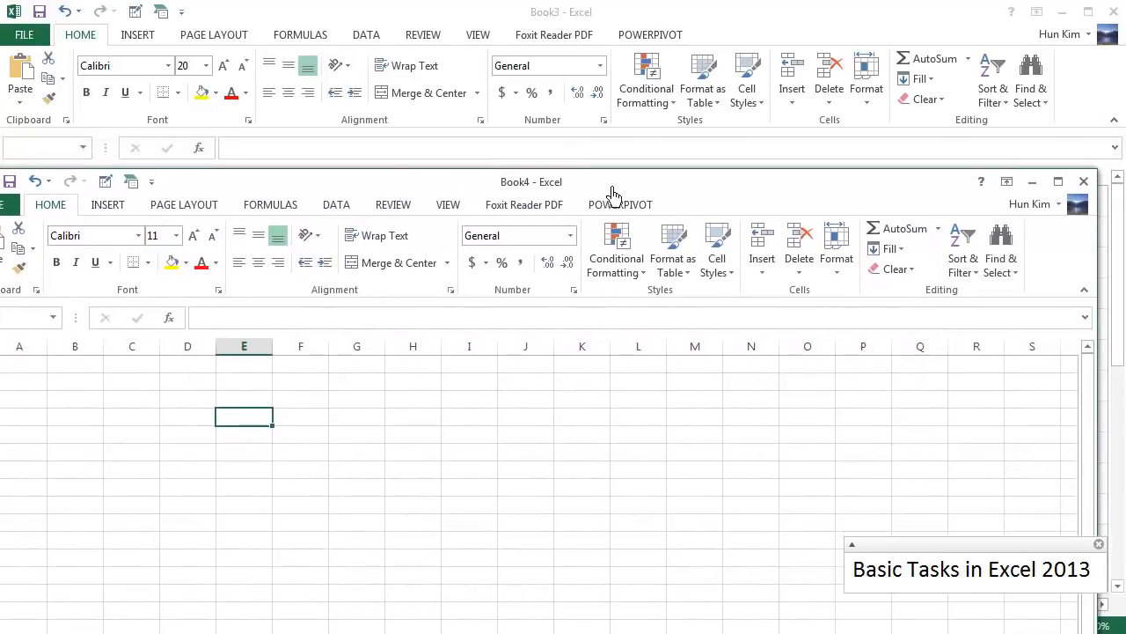
drag(625, 194, 373, 239)
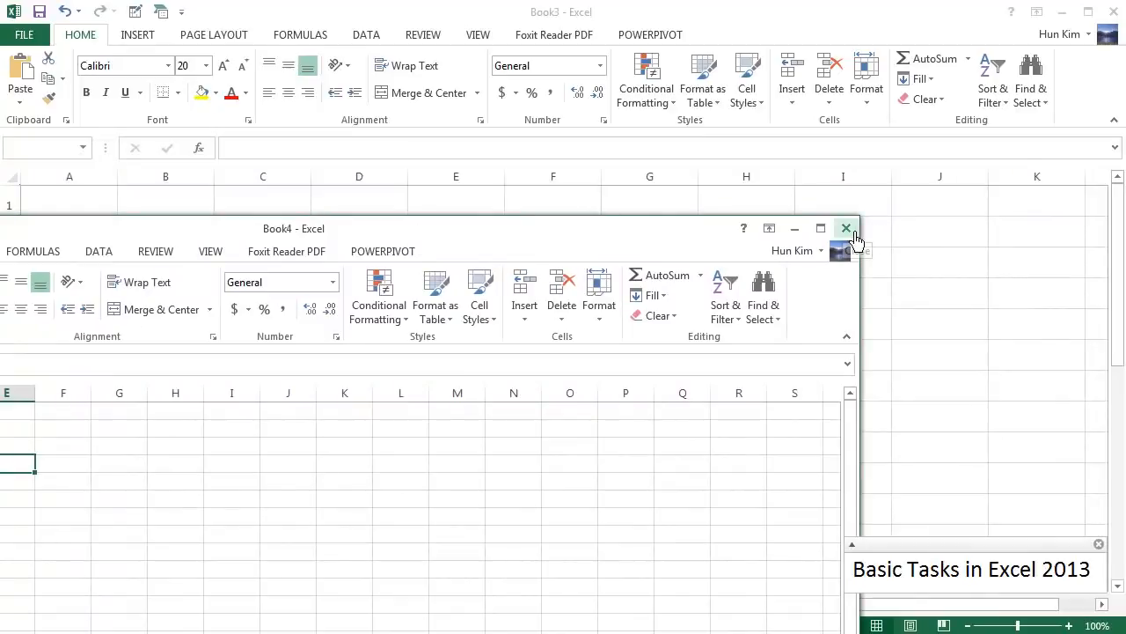
click(850, 231)
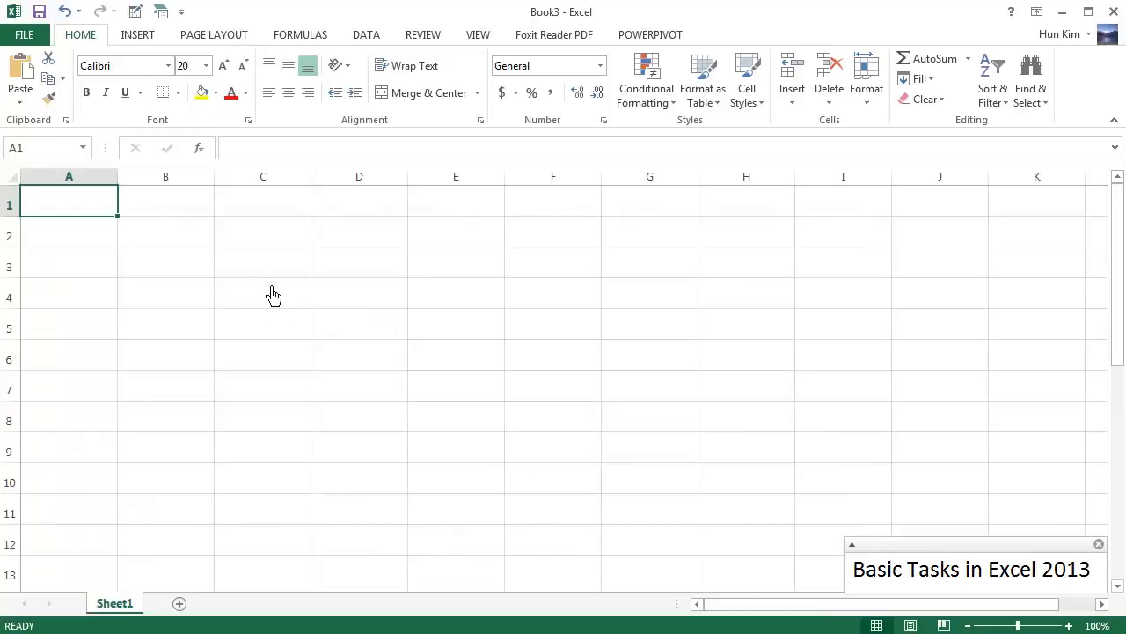
Select several adjacent columns and the entire worksheet, and return the selection to cell C4.
click(202, 243)
click(278, 263)
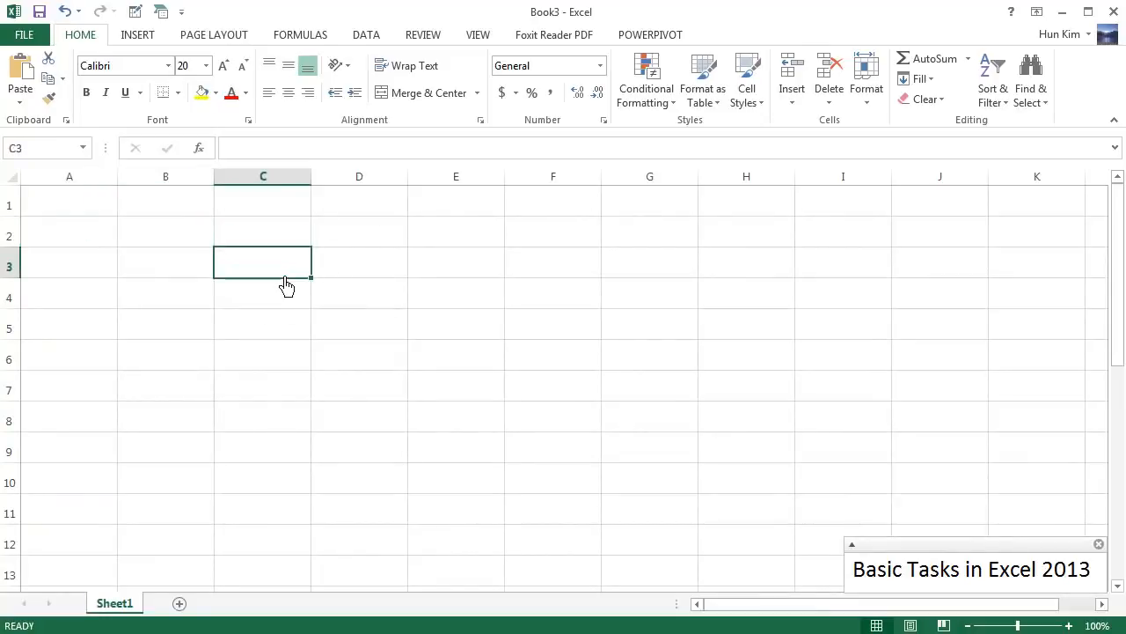
click(208, 303)
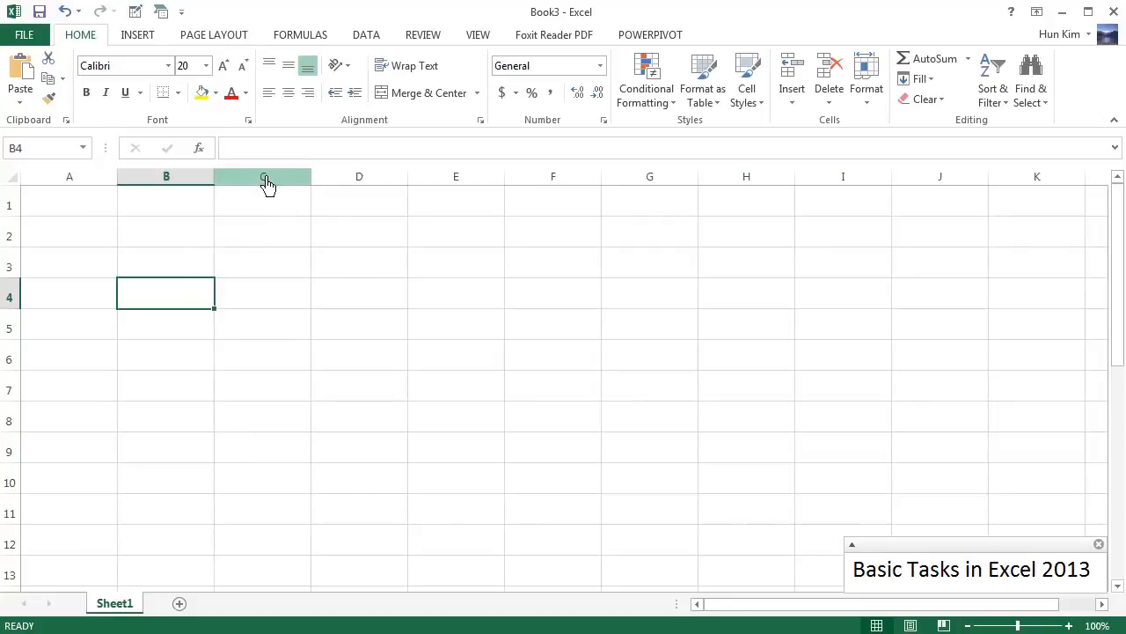
drag(267, 184, 573, 194)
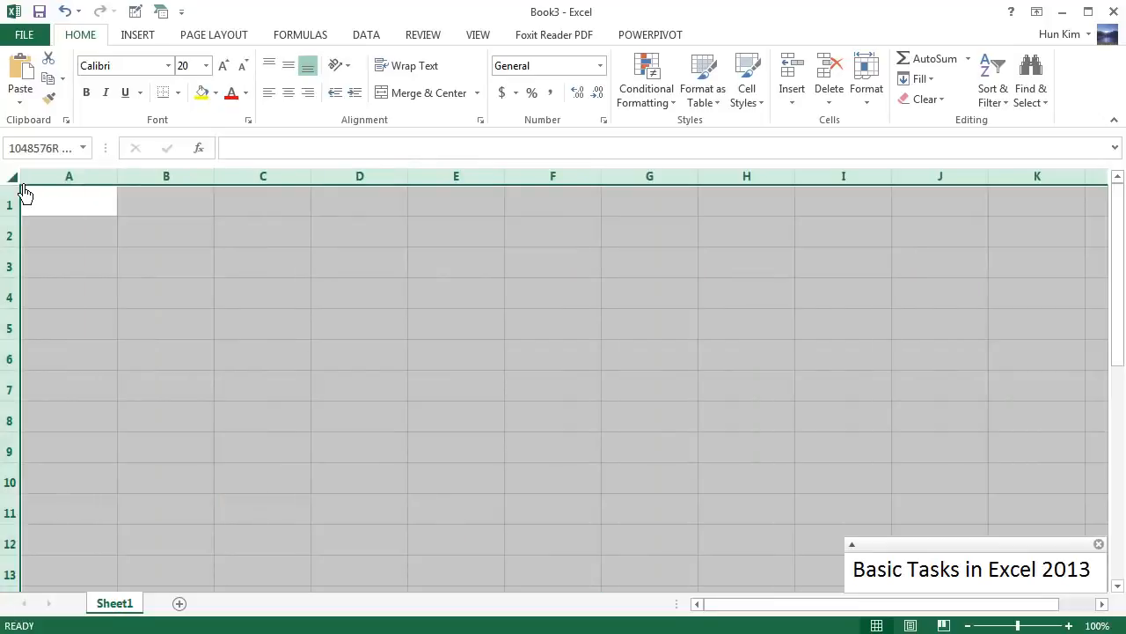
click(23, 186)
click(297, 304)
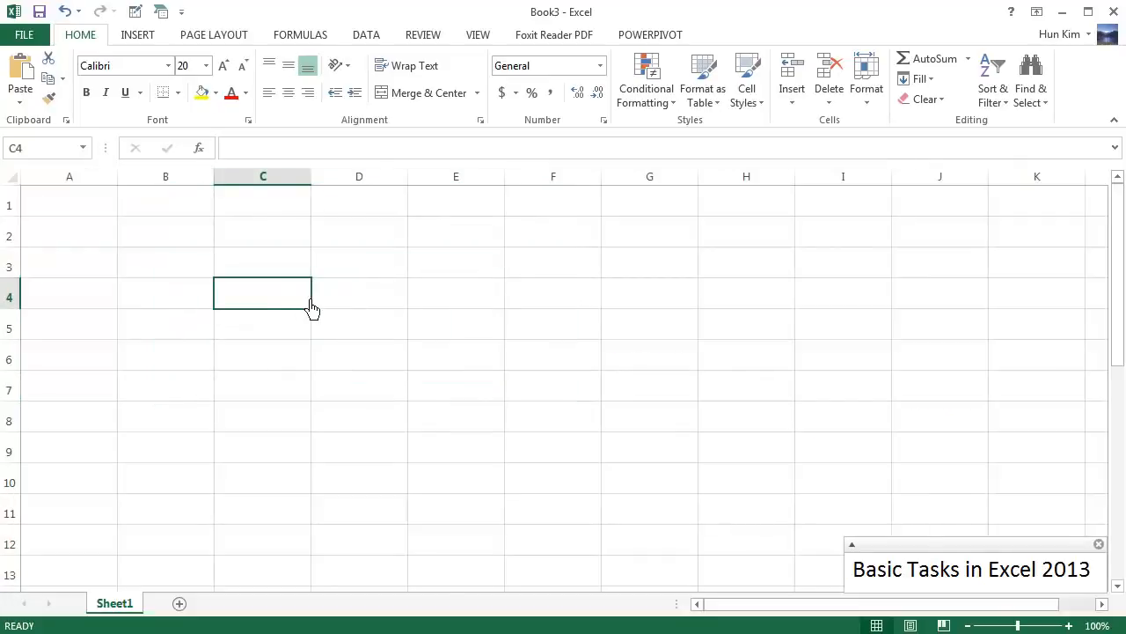
Select all cells of the worksheet and set the column width to 15.
key(ctrl+a)
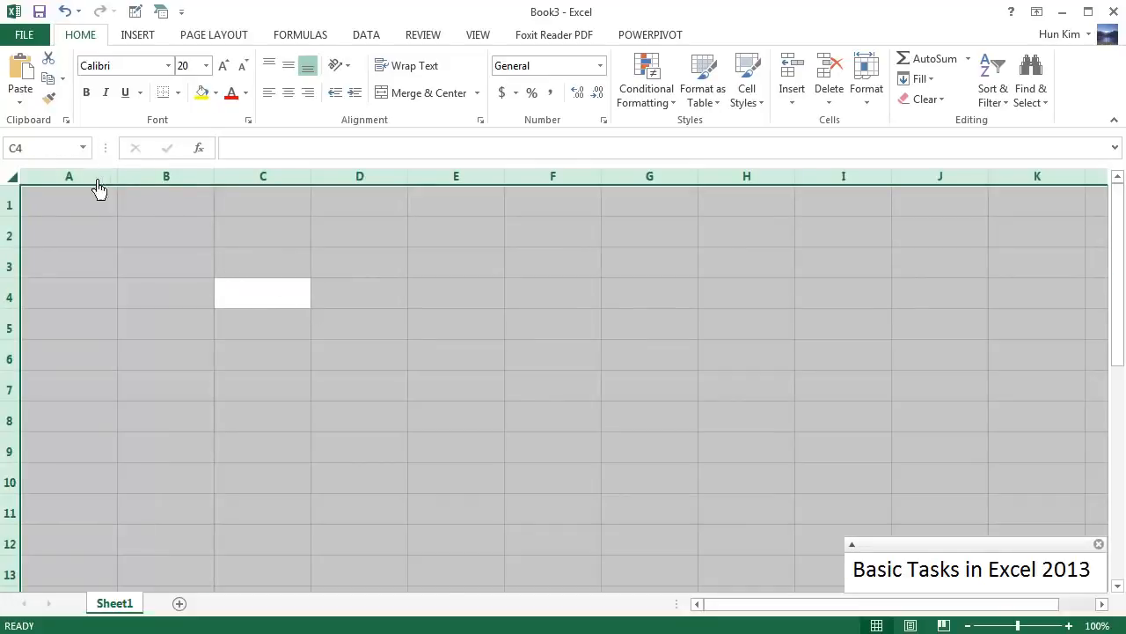
right_click(168, 191)
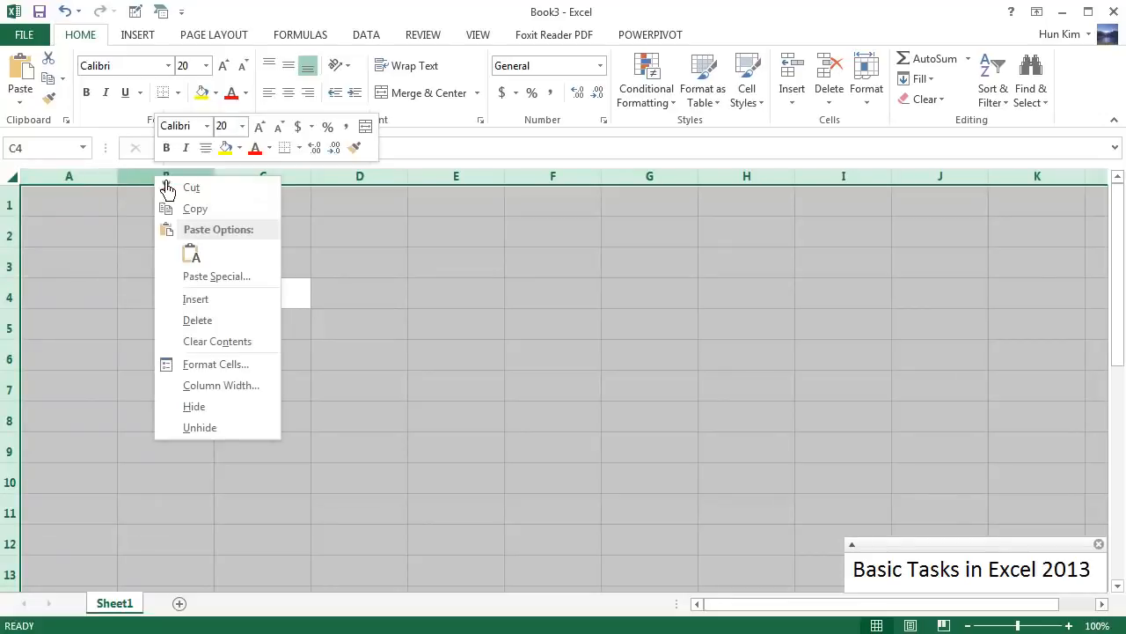
click(263, 389)
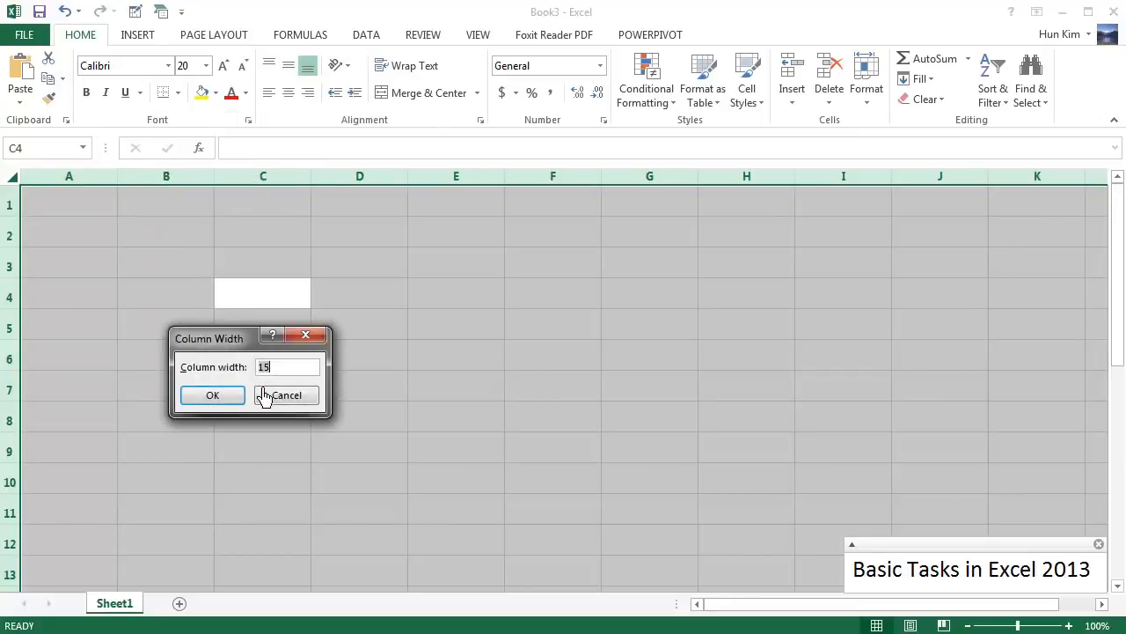
click(222, 403)
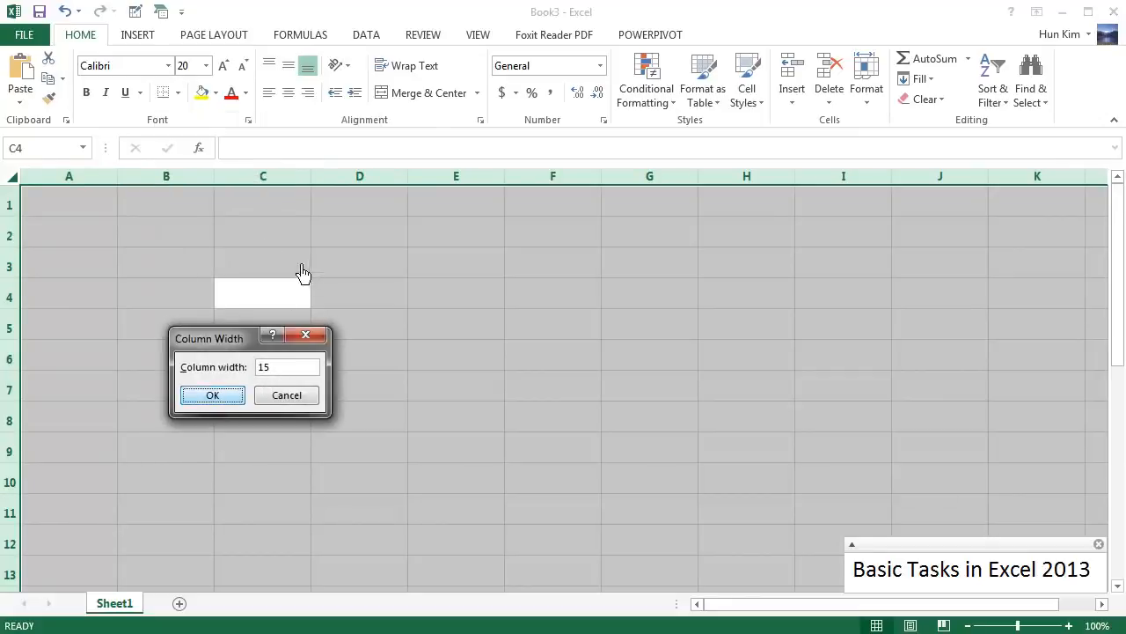
click(233, 392)
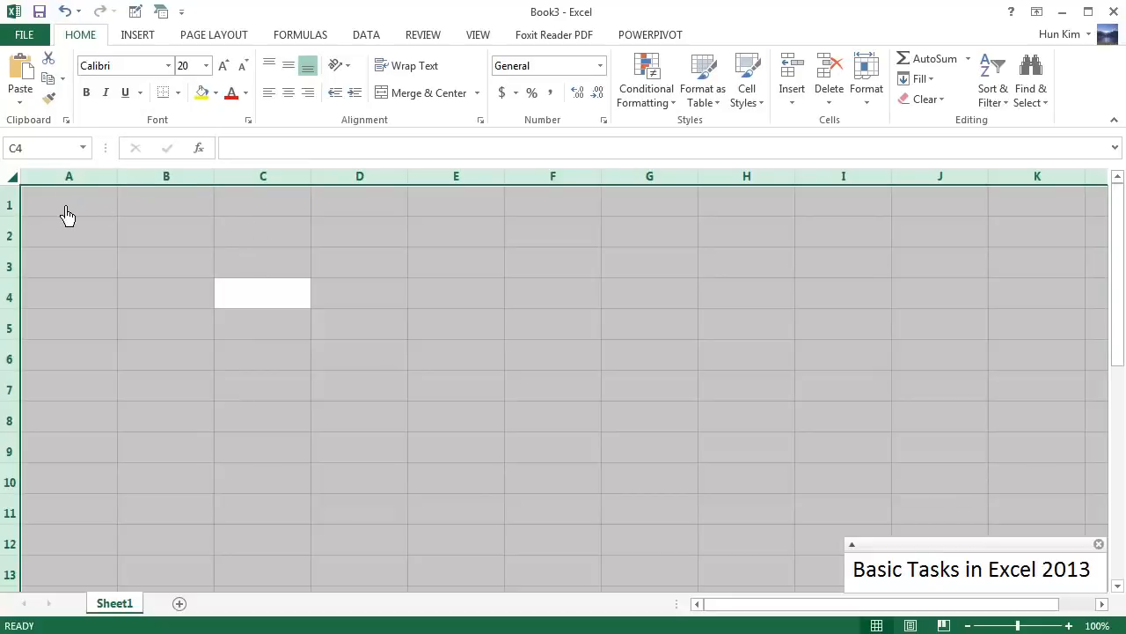
Set the row height of all rows in the worksheet to 50.
right_click(23, 214)
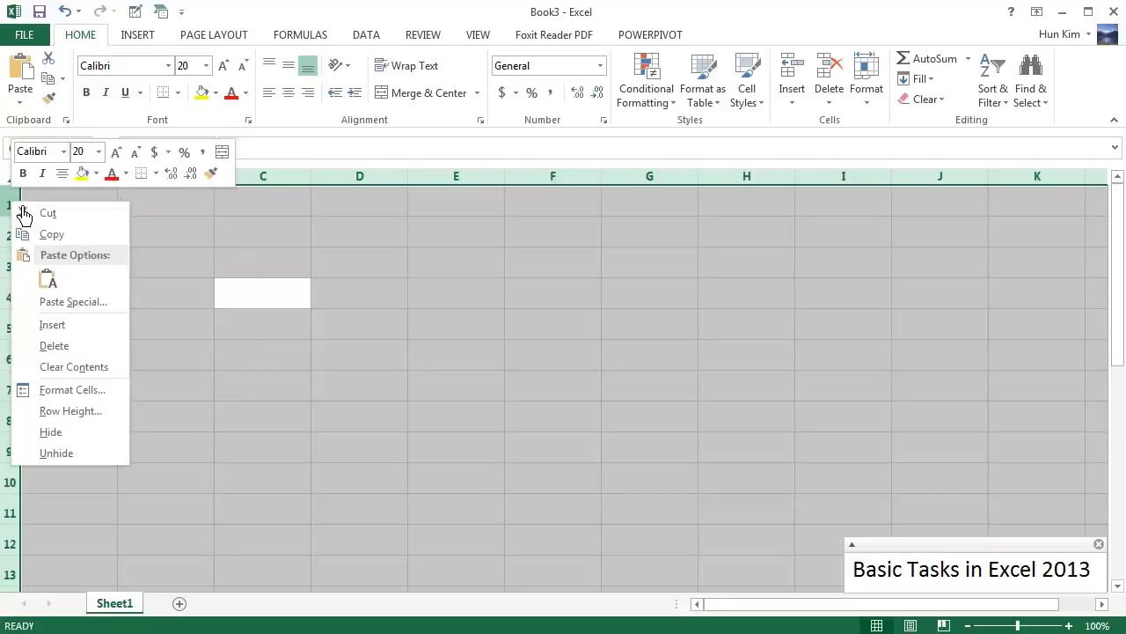
click(95, 418)
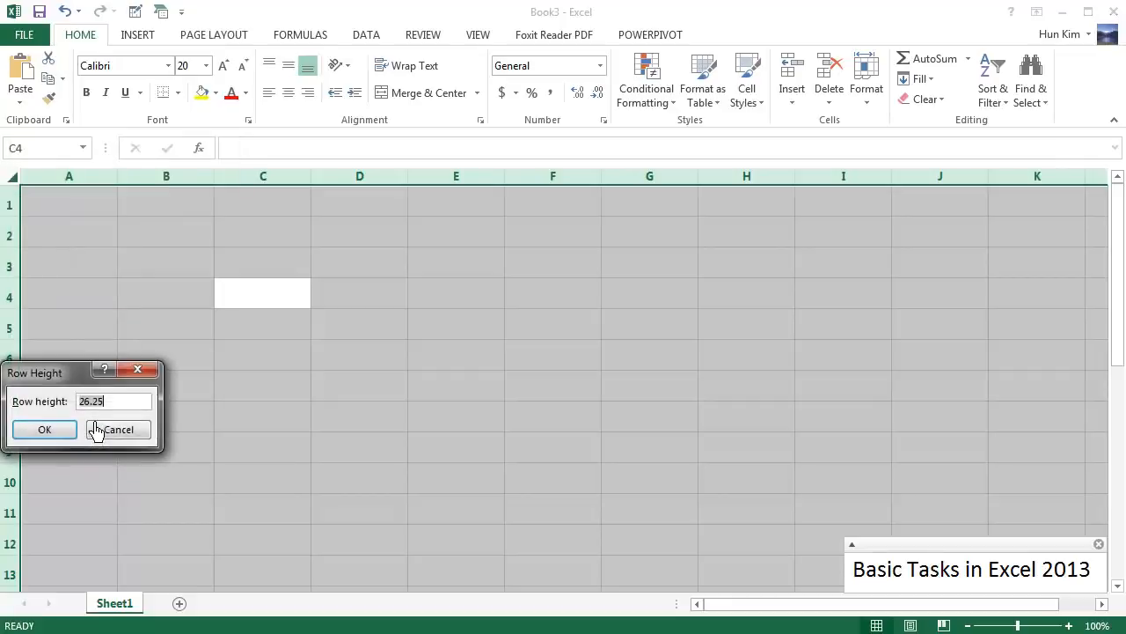
text(50)
key(Return)
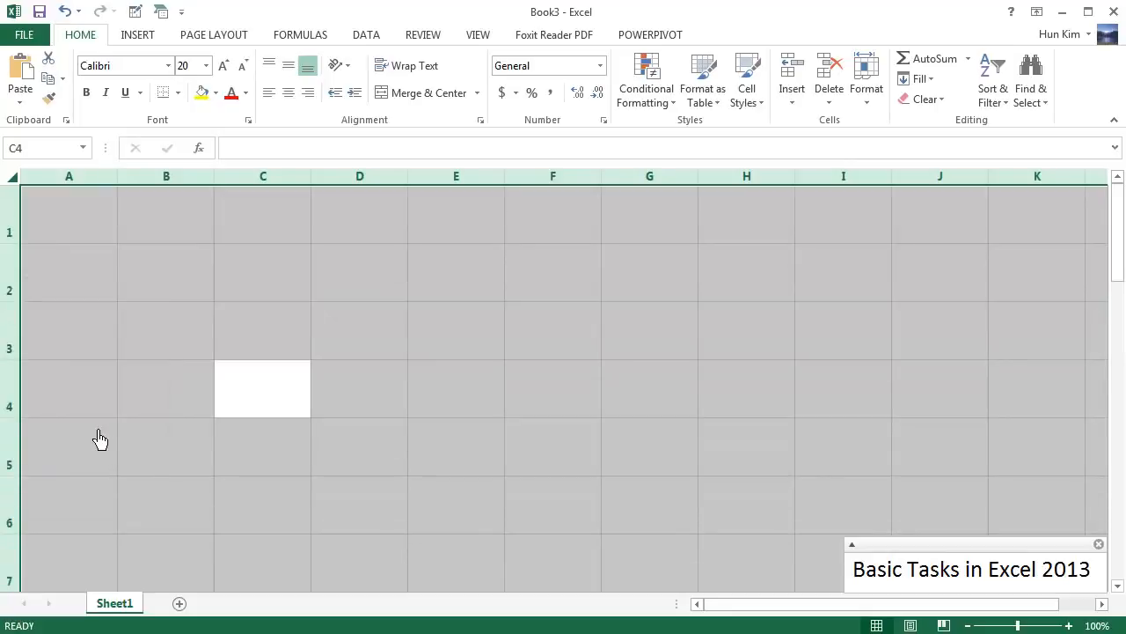
click(90, 239)
click(101, 286)
click(113, 378)
click(210, 336)
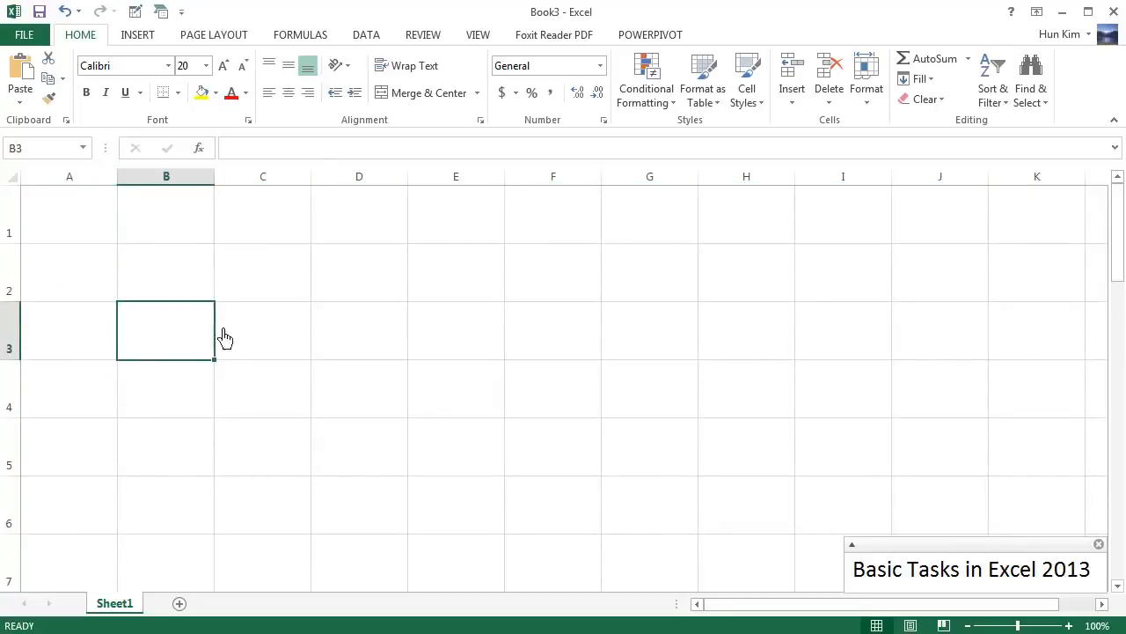
click(304, 344)
click(276, 279)
click(389, 283)
click(395, 335)
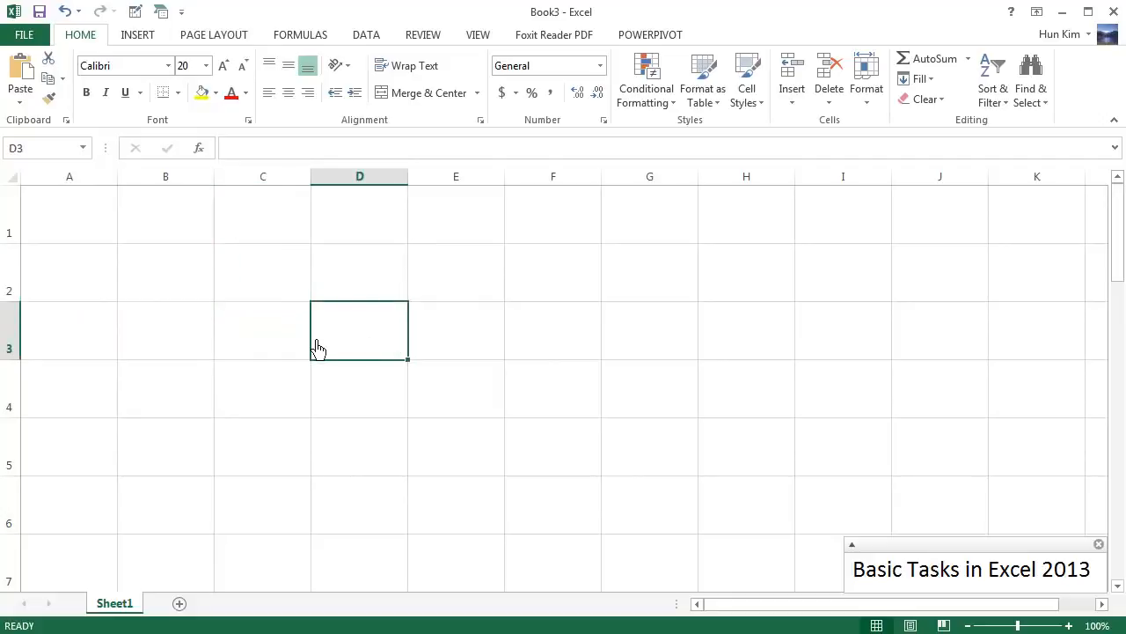
Undo the last row height change and deselect the worksheet.
key(ctrl+z)
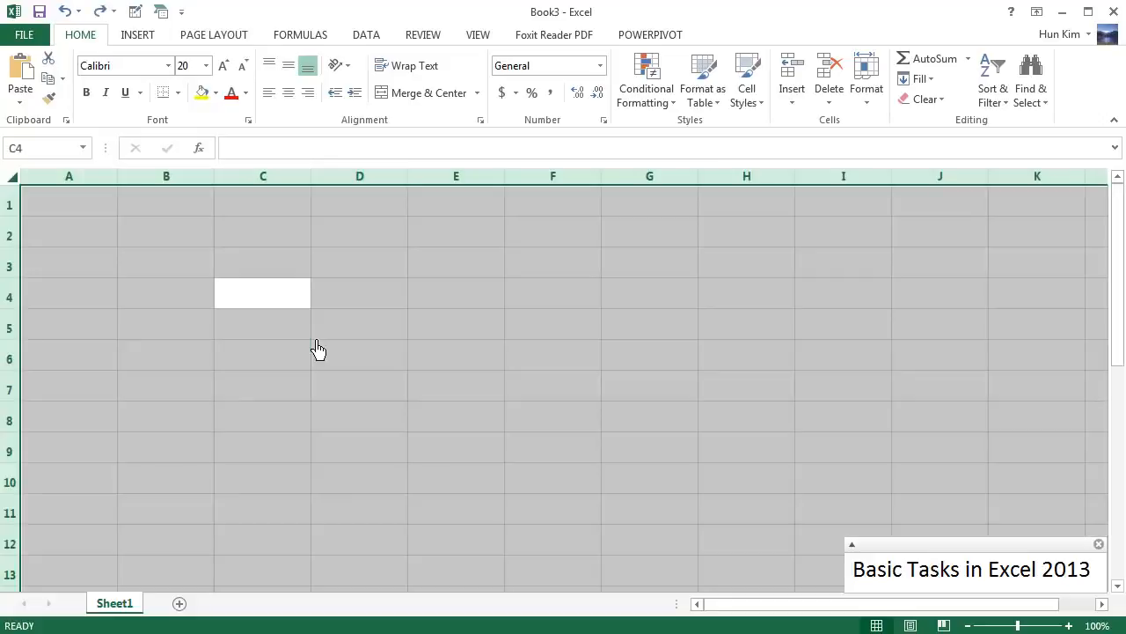
click(232, 334)
click(194, 325)
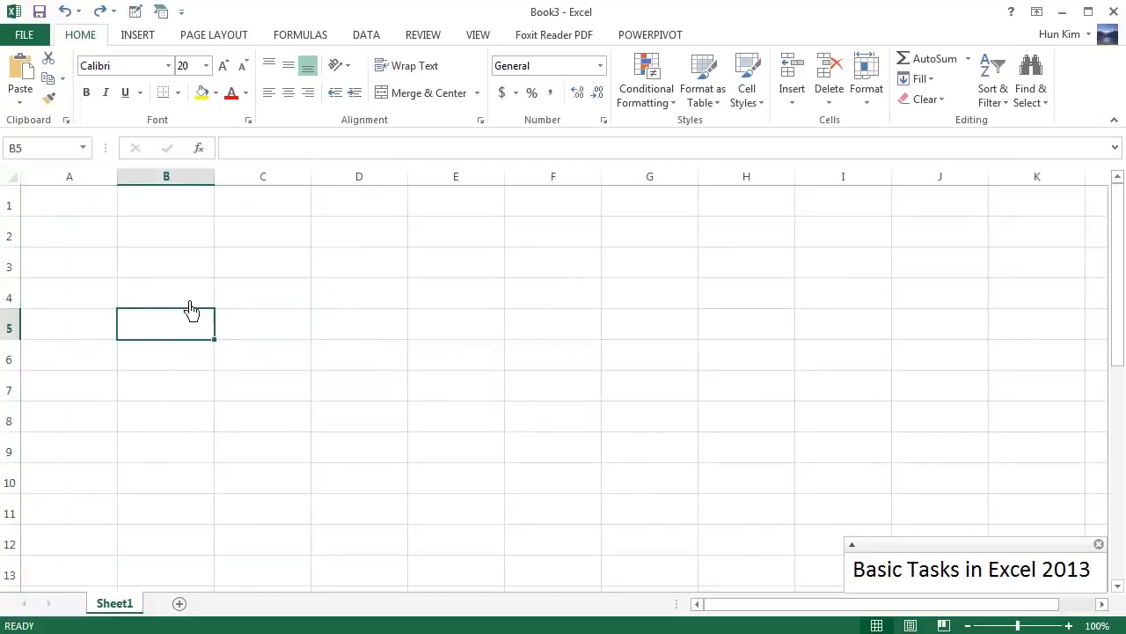
click(189, 305)
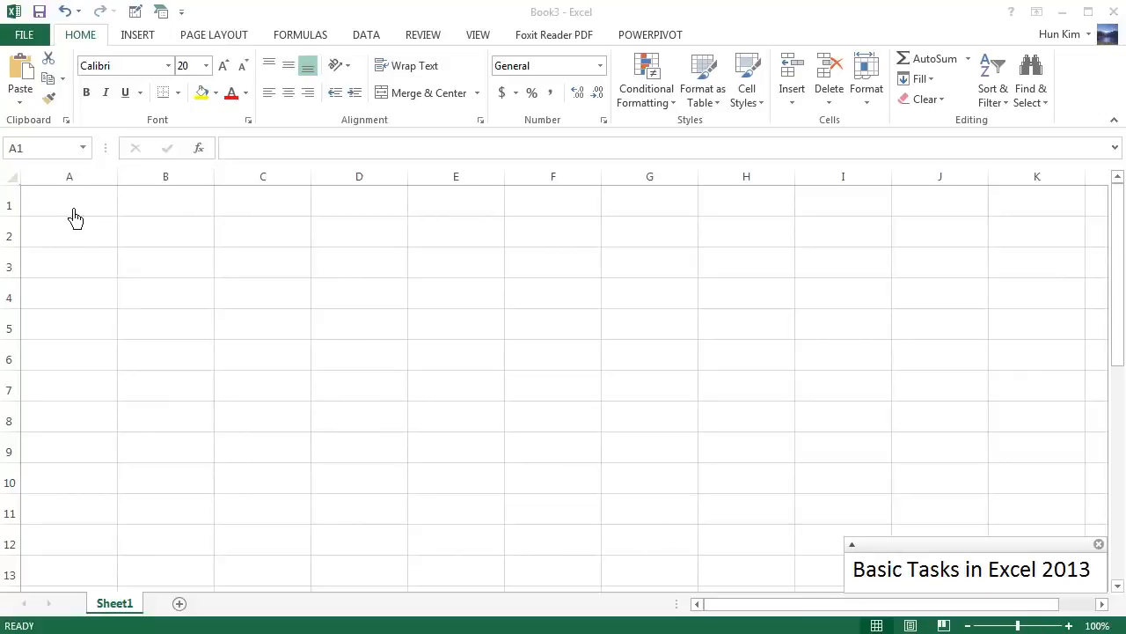
Enter "Business A" in cell A1.
click(80, 218)
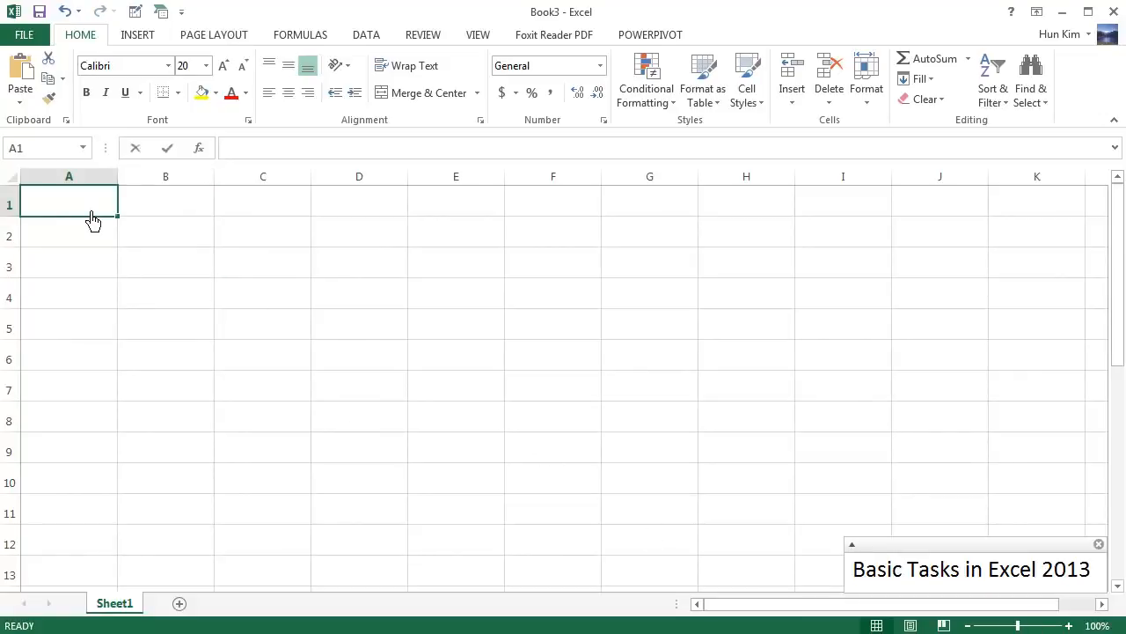
text(Business)
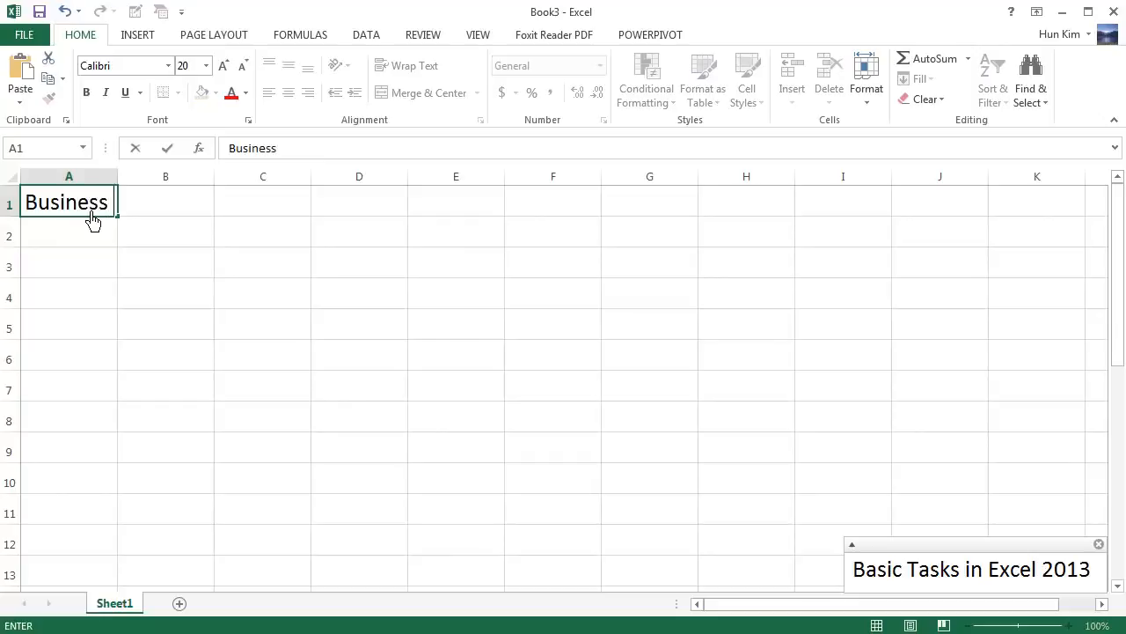
text( A)
key(Return)
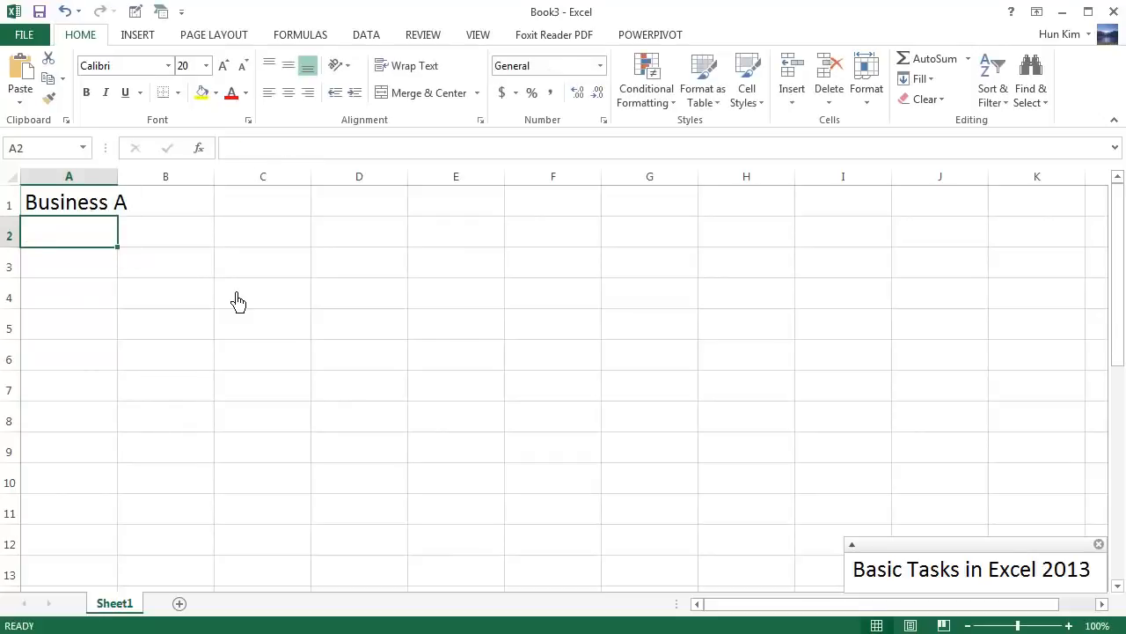
Enter "Business B" in cell A2 and "Business C" in cell A3.
text(Busi)
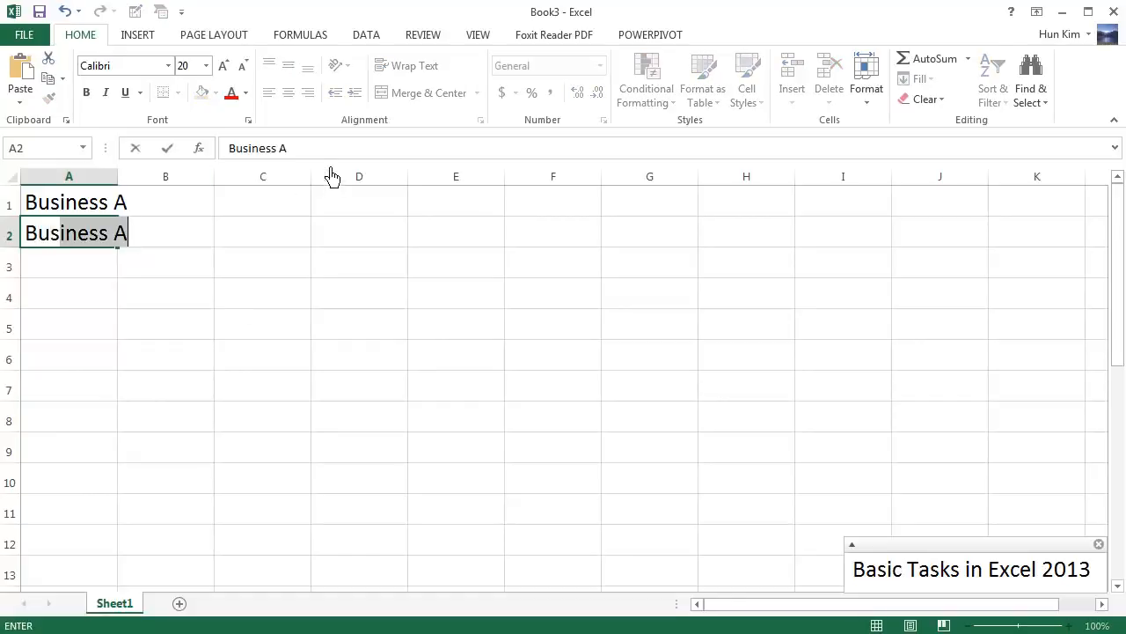
click(293, 151)
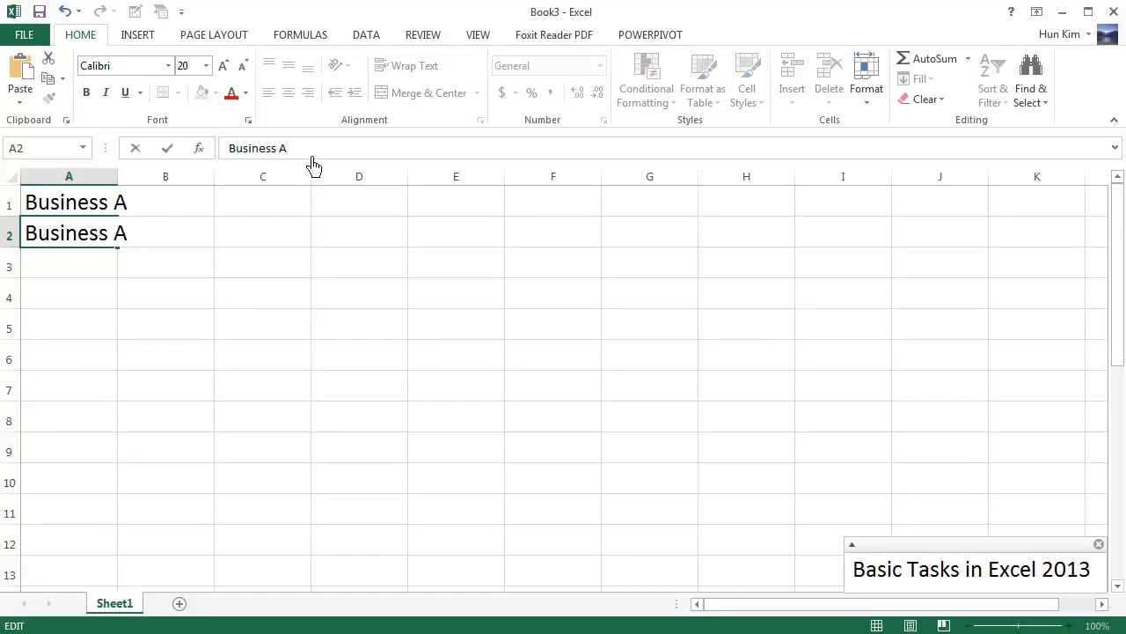
key(Return)
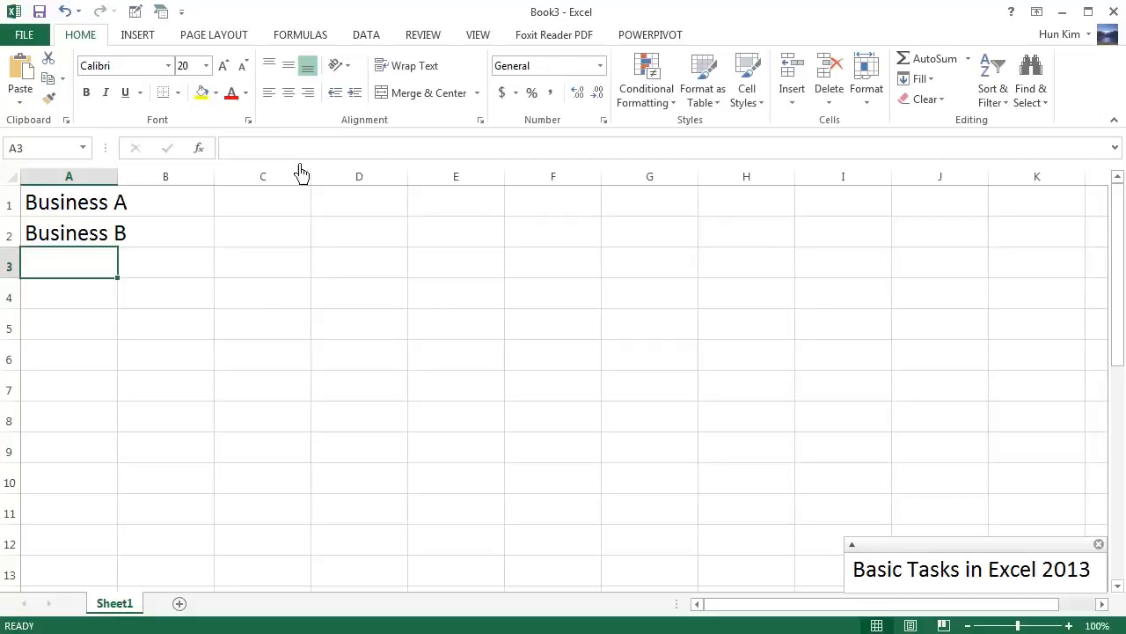
text(Business C)
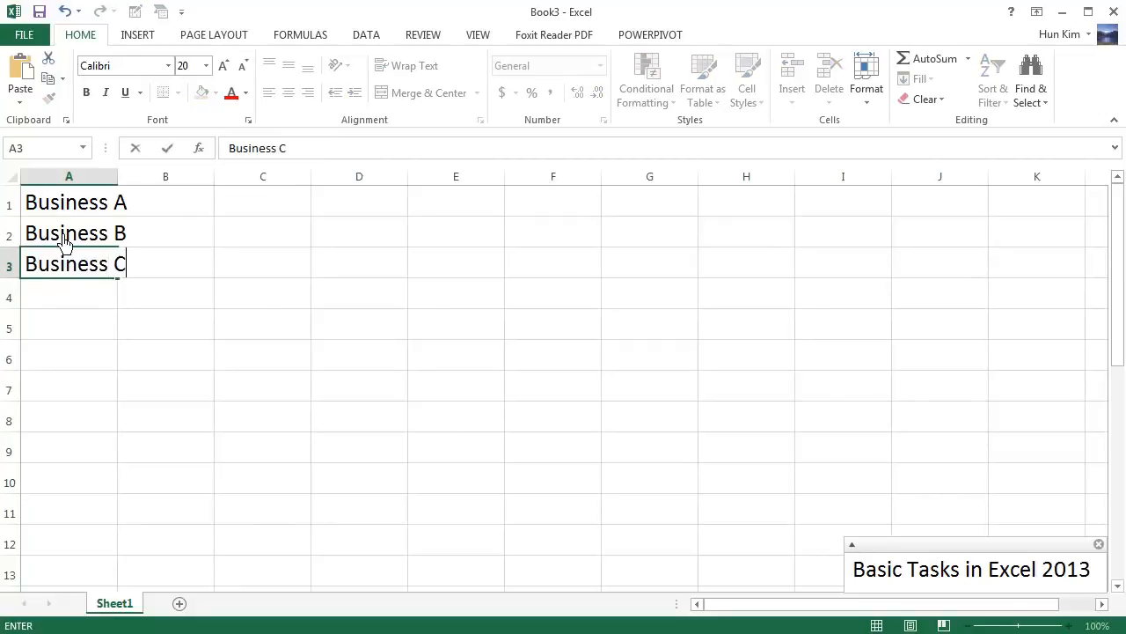
key(Return)
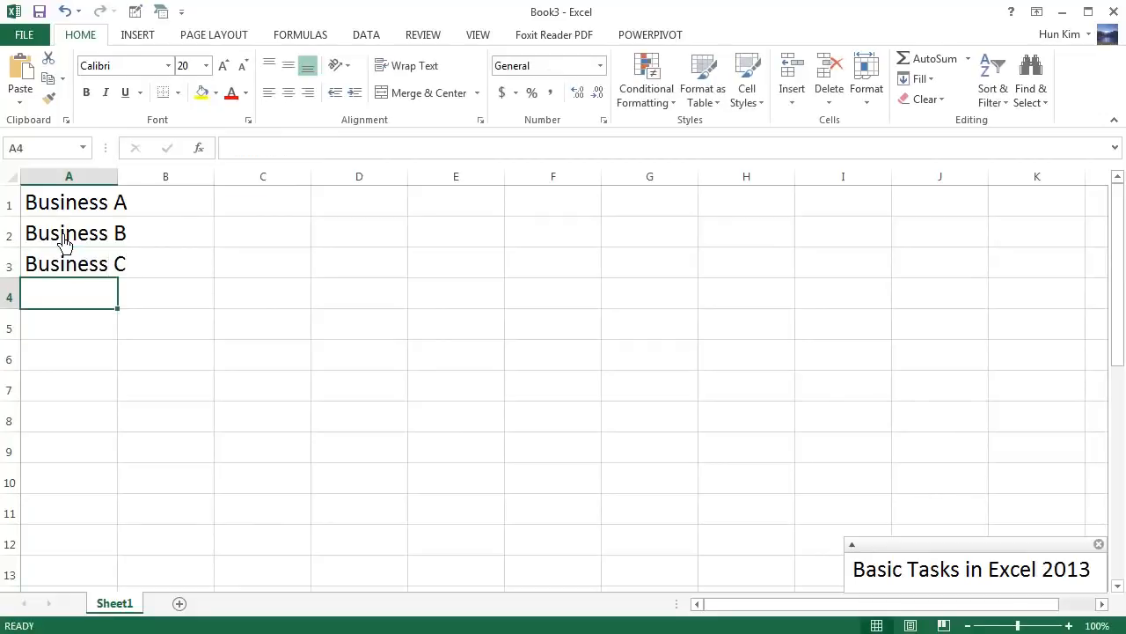
Try a wider and a narrower width for column A, and finally AutoFit it to the business names.
click(112, 209)
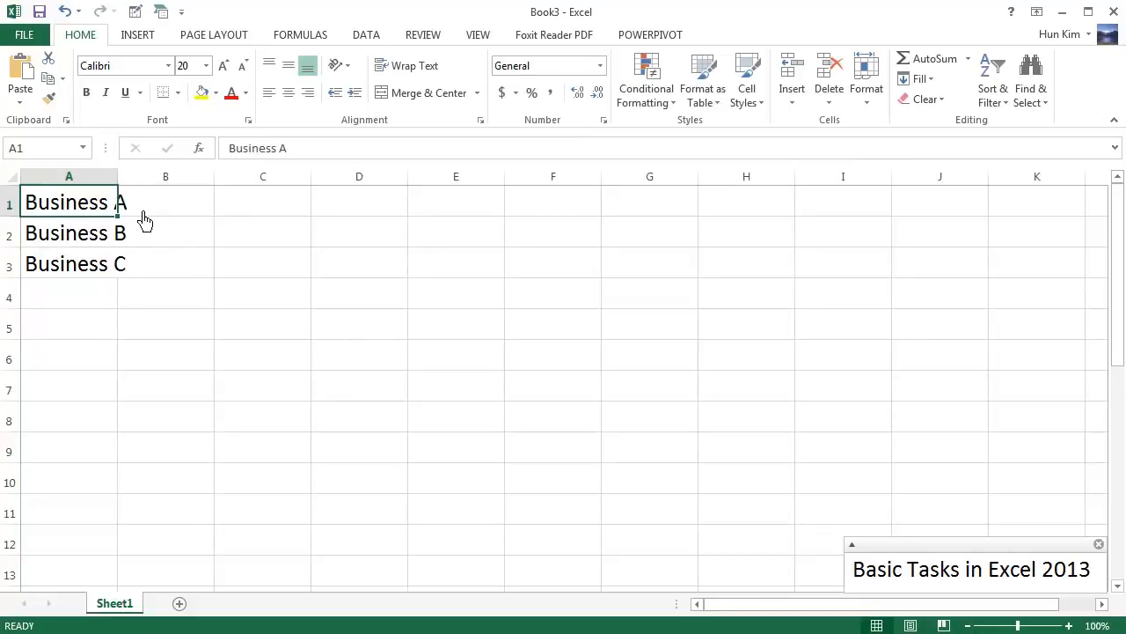
click(143, 214)
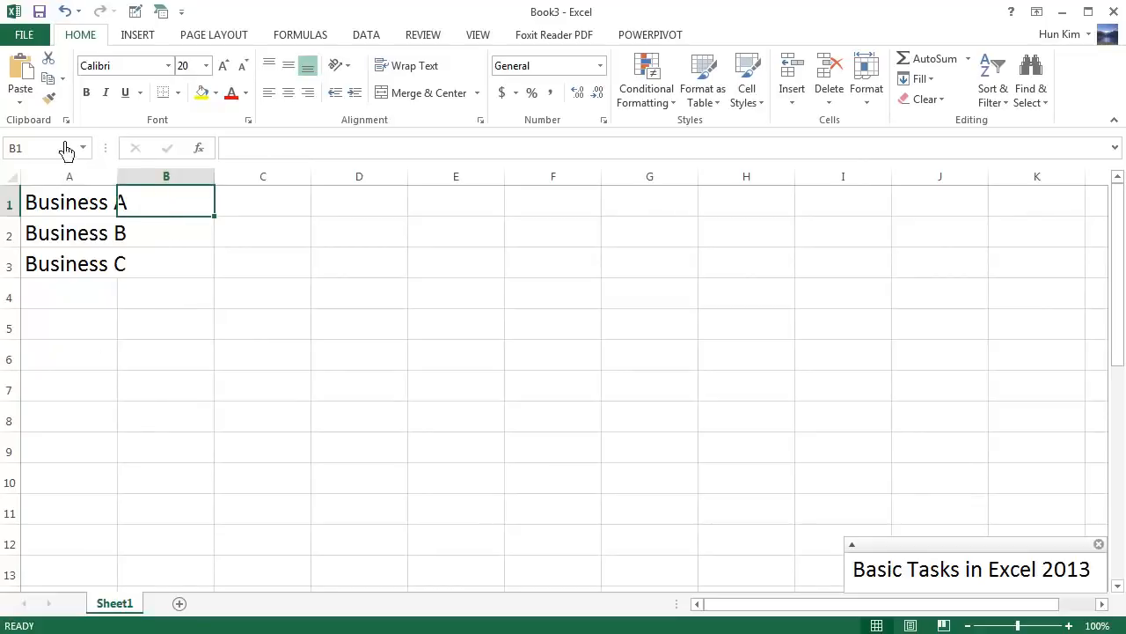
click(98, 211)
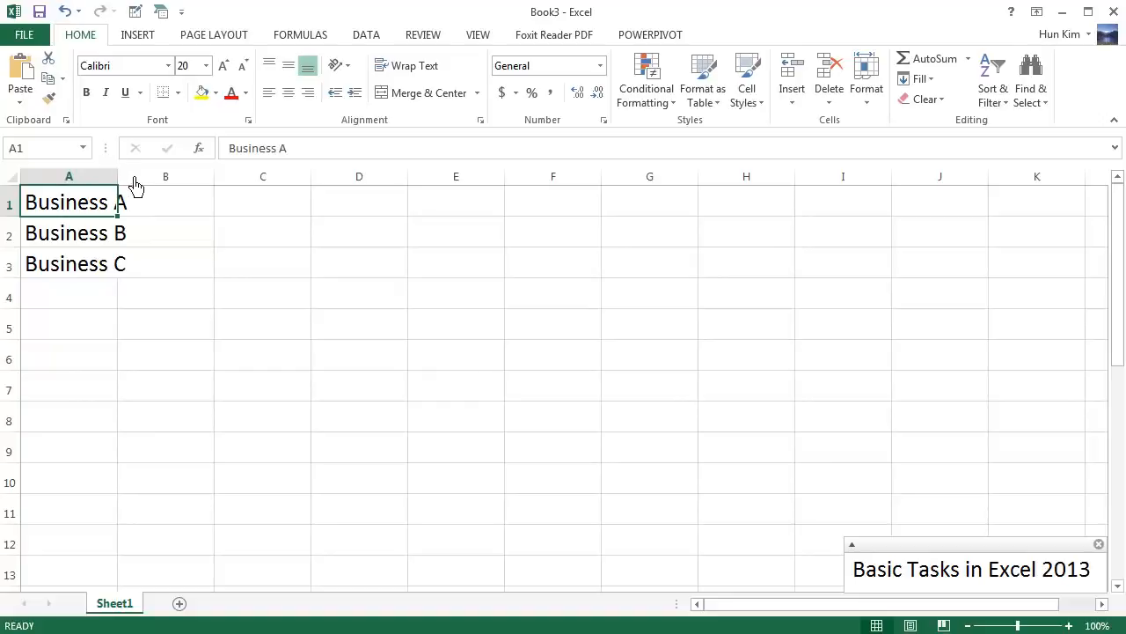
drag(132, 182, 134, 183)
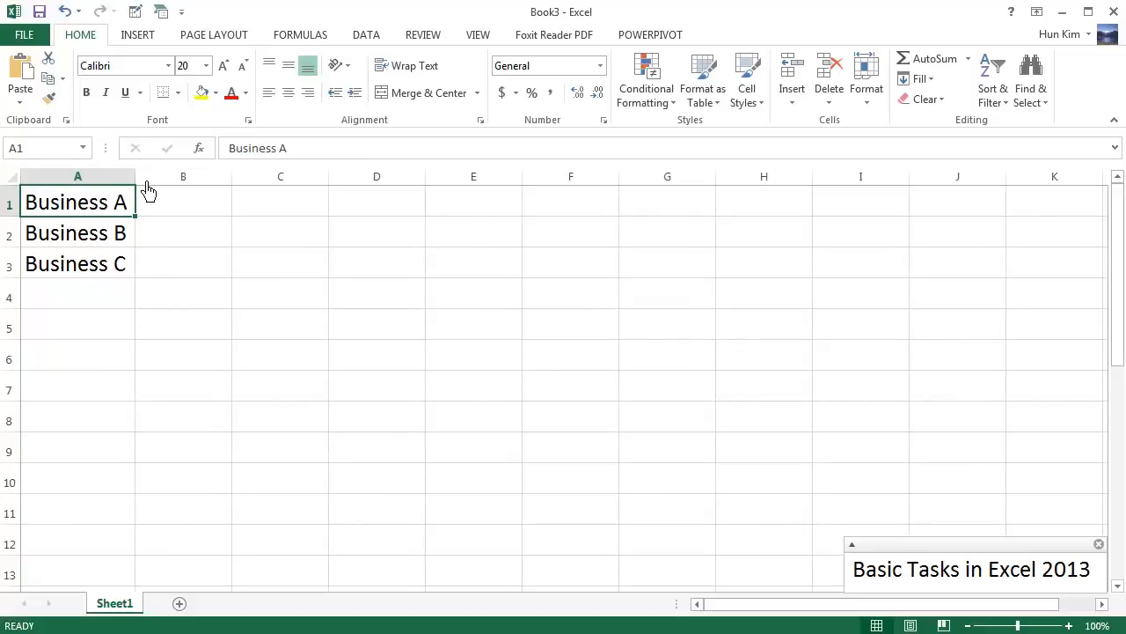
drag(146, 187, 112, 185)
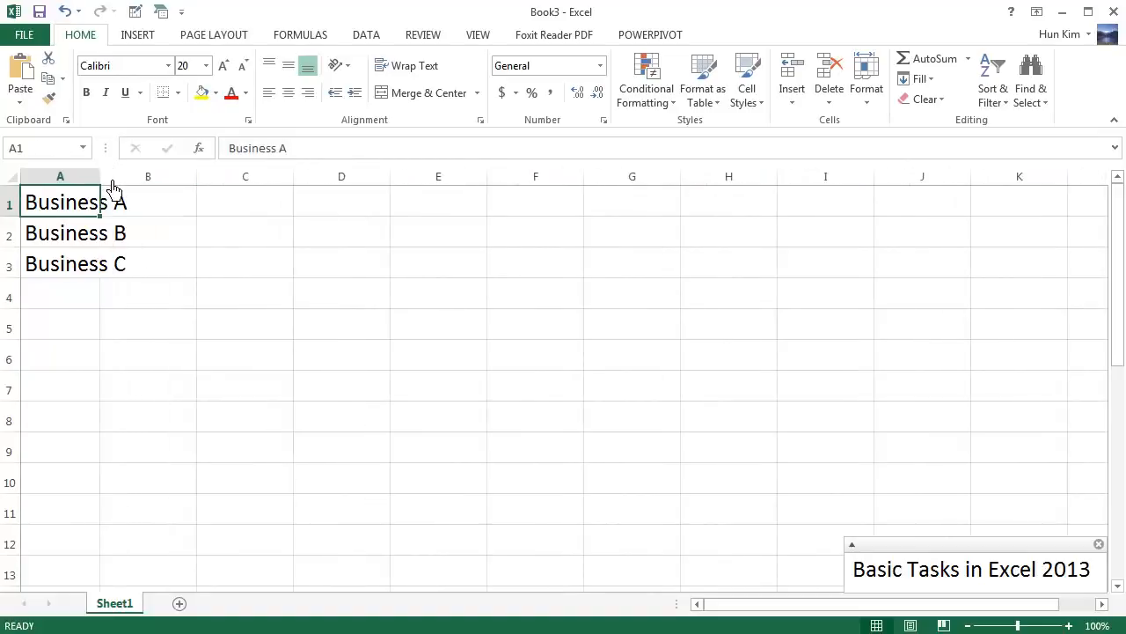
double_click(111, 185)
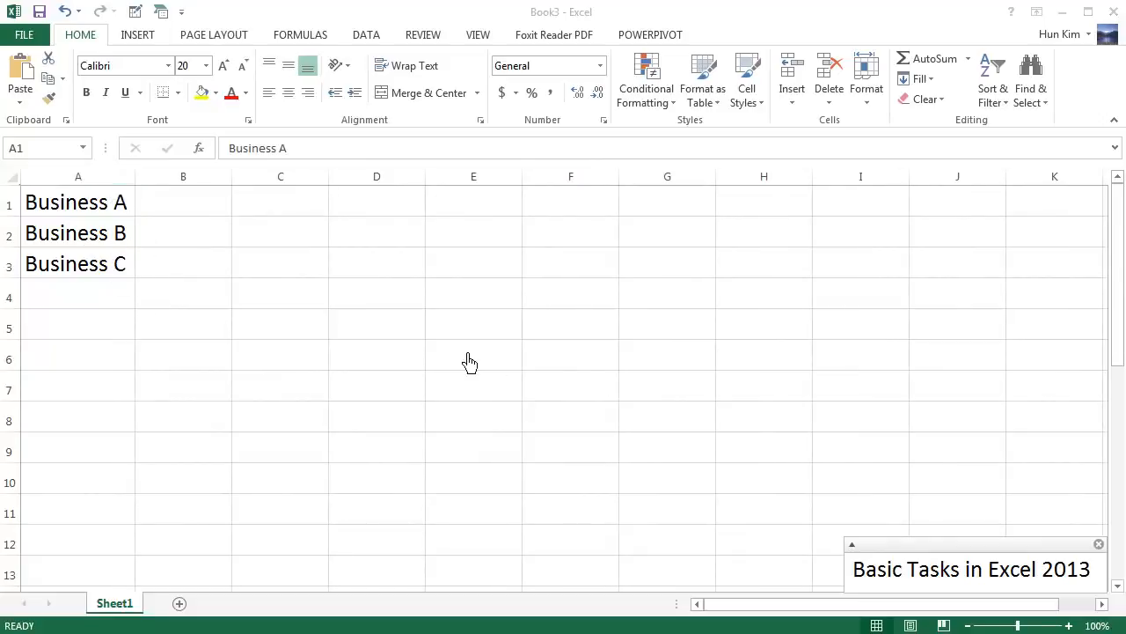
Enter the amounts 20000, 100000 and 40000 in cells B1 to B3 beside the business names.
click(201, 218)
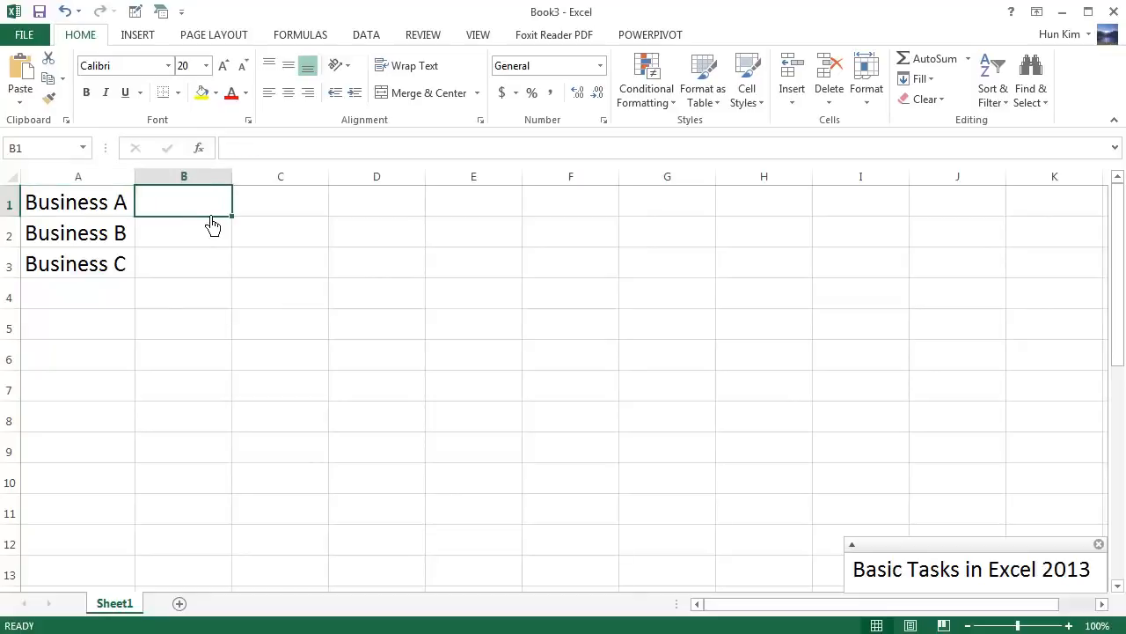
text(20000)
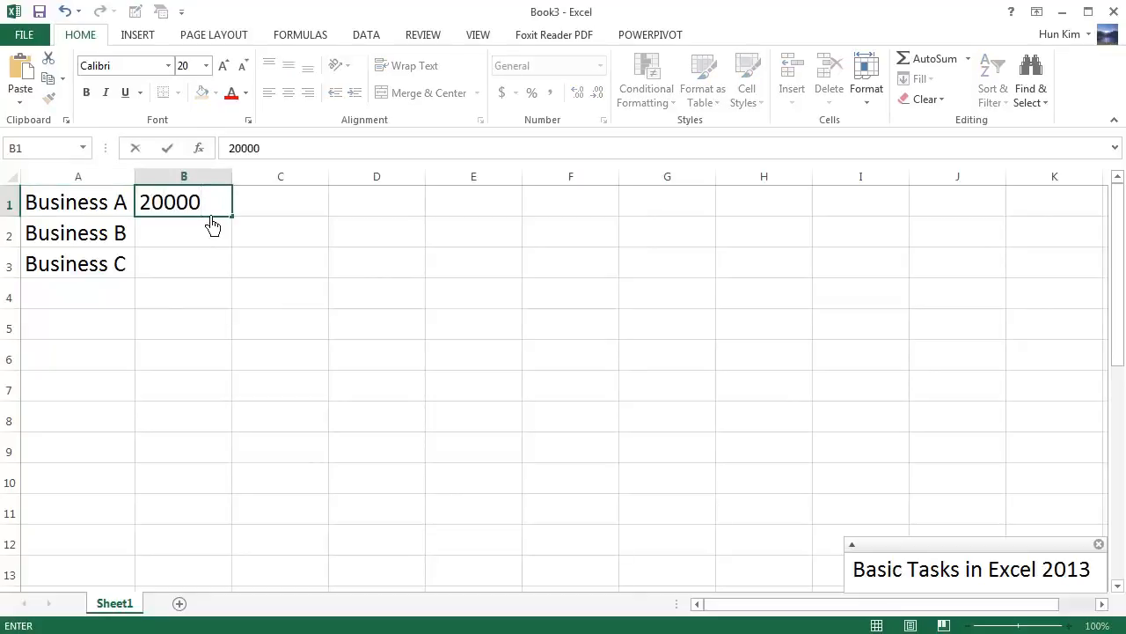
key(Return)
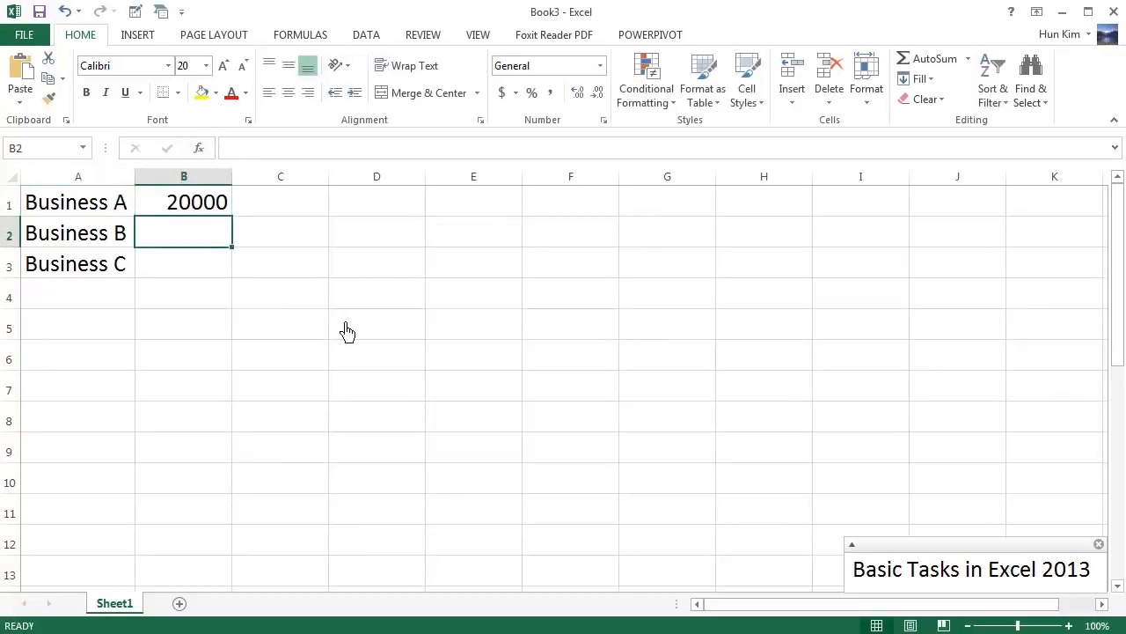
text(1000)
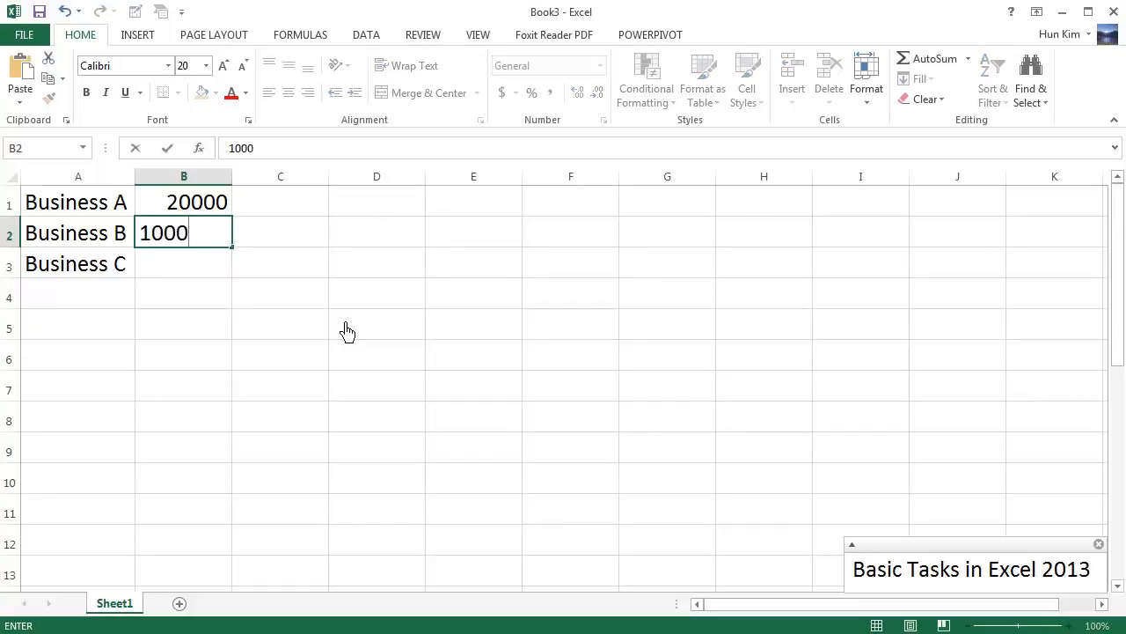
text(00)
key(Return)
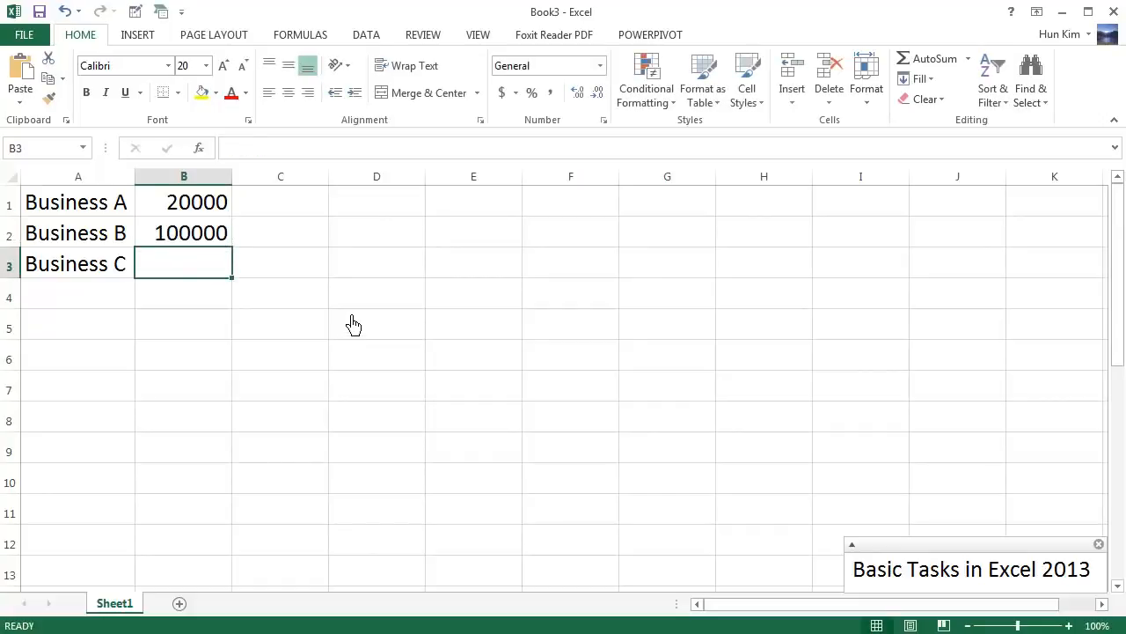
text(40)
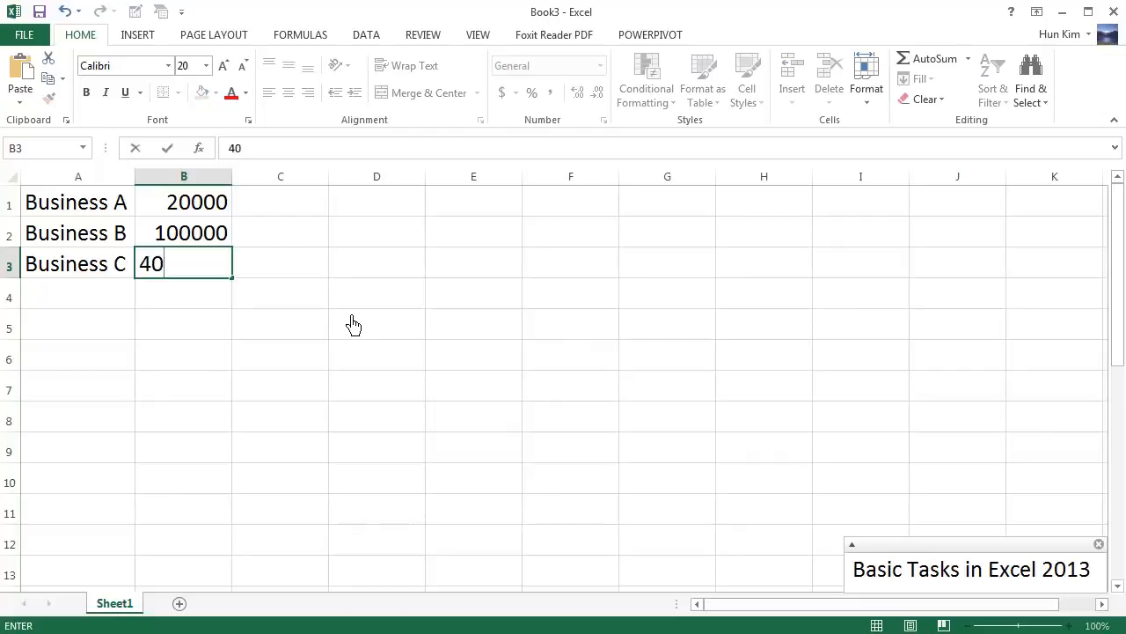
text(000)
key(Return)
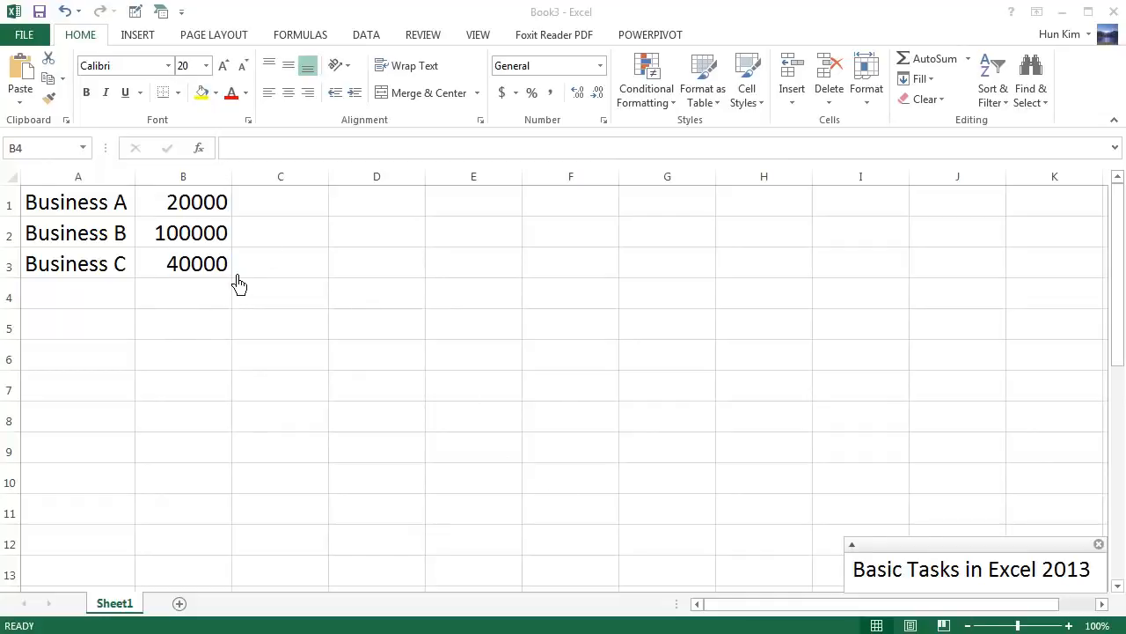
Total the amounts in B1:B3 with AutoSum in cell B4.
click(200, 304)
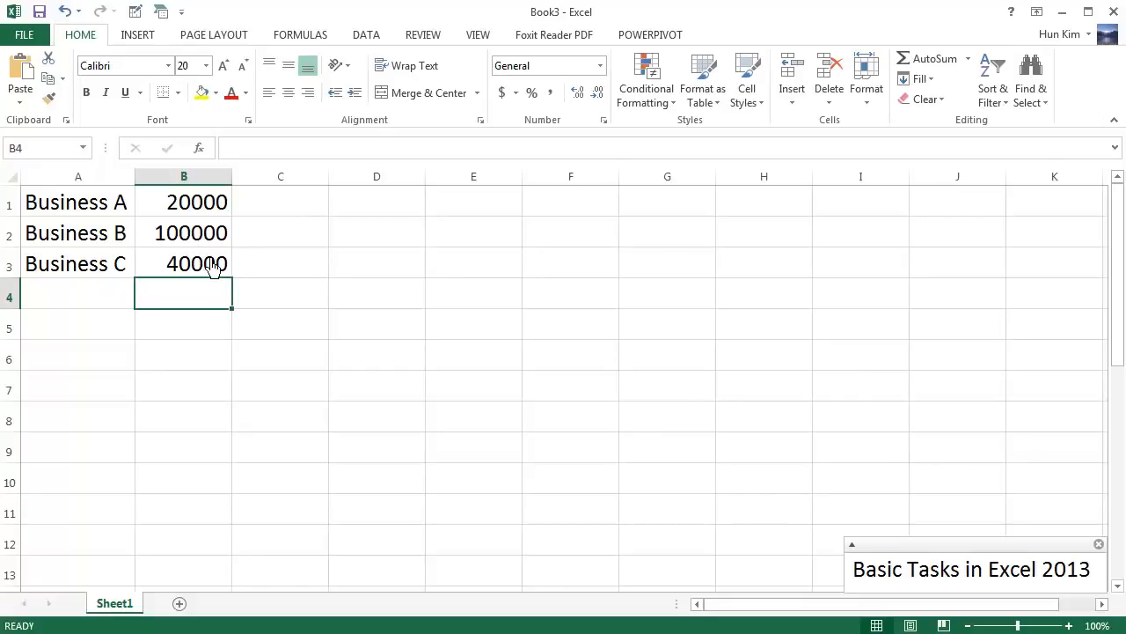
click(944, 70)
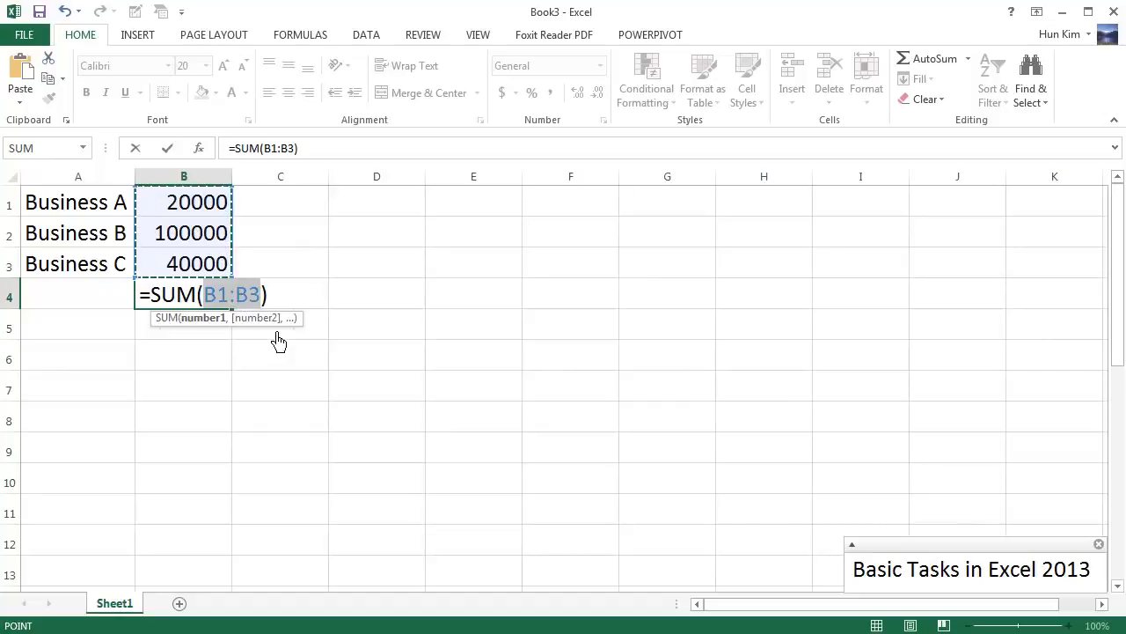
key(Return)
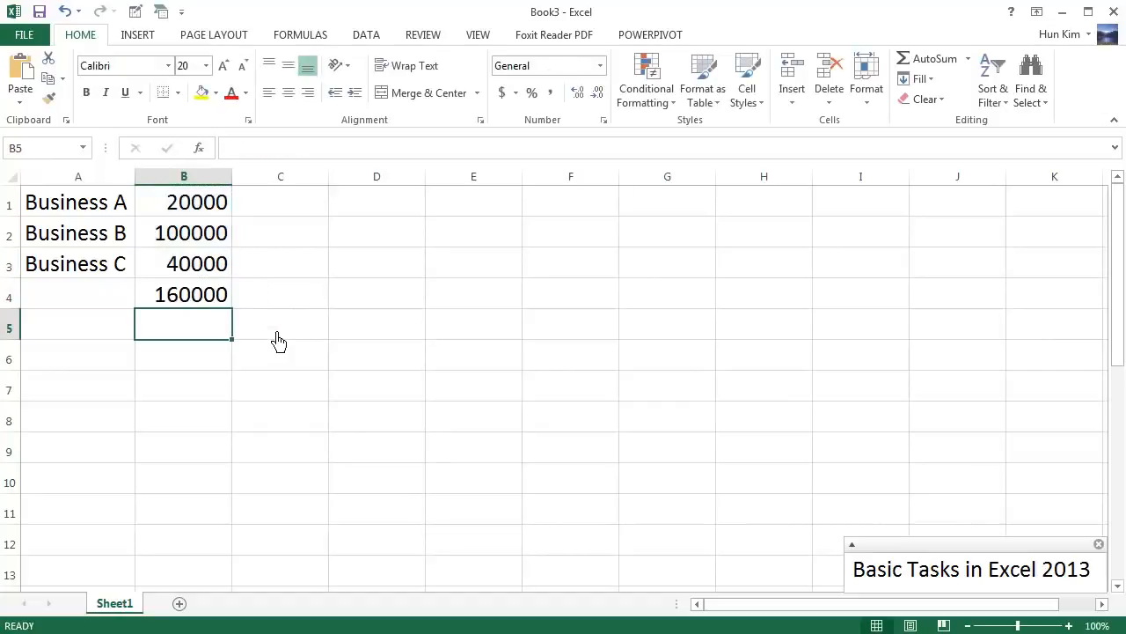
Examine the SUM formula in cell B4 and leave editing without changing it.
click(208, 301)
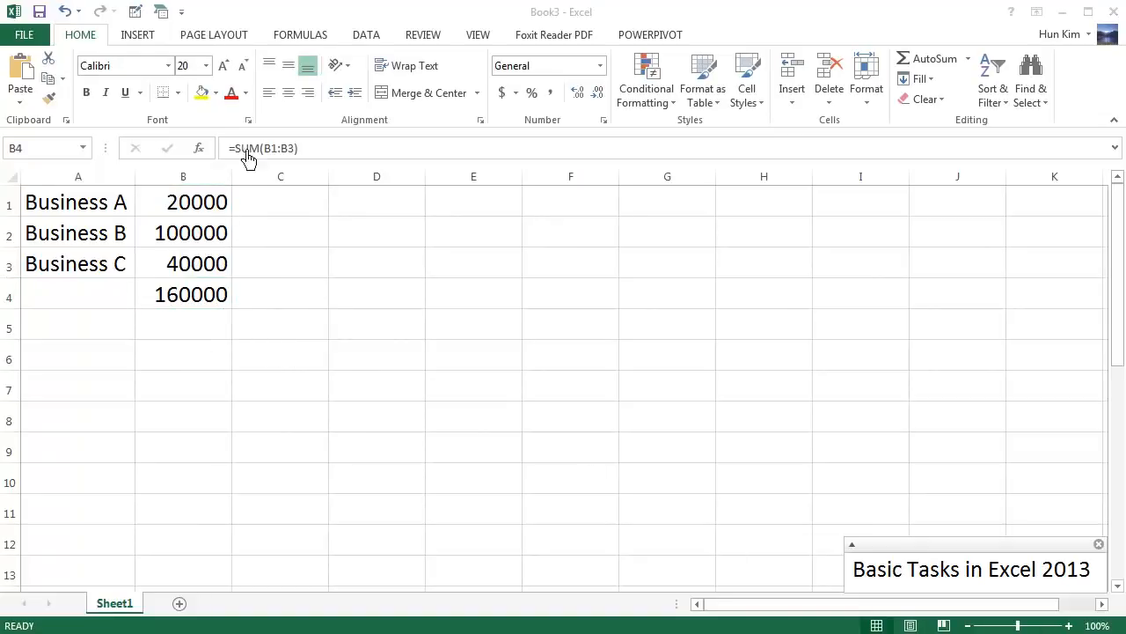
click(331, 150)
drag(346, 151, 217, 150)
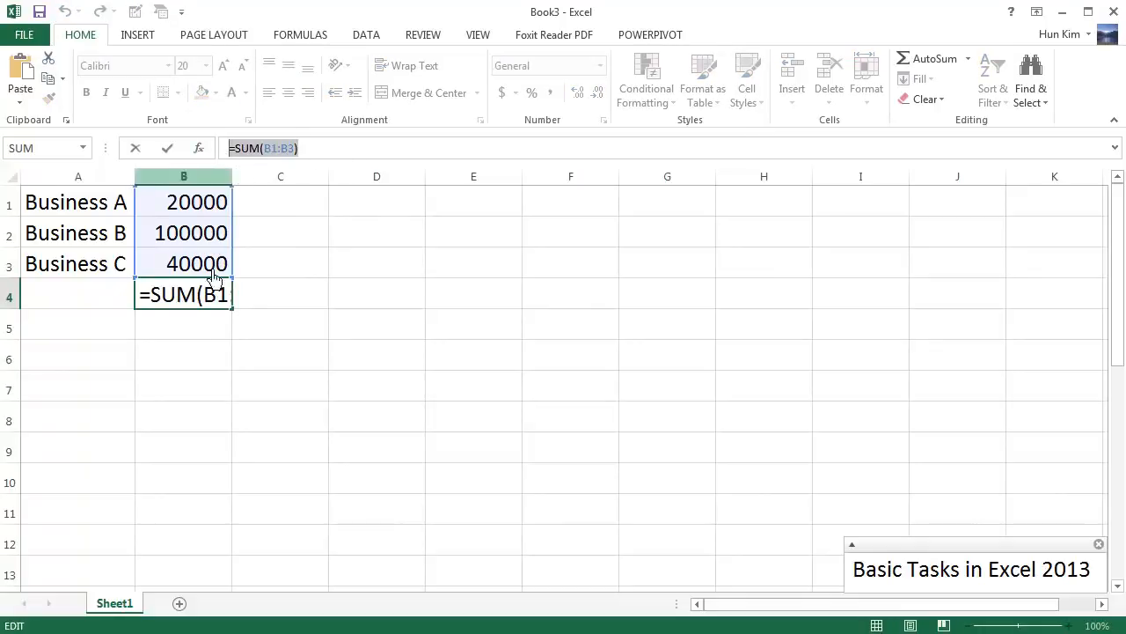
click(210, 322)
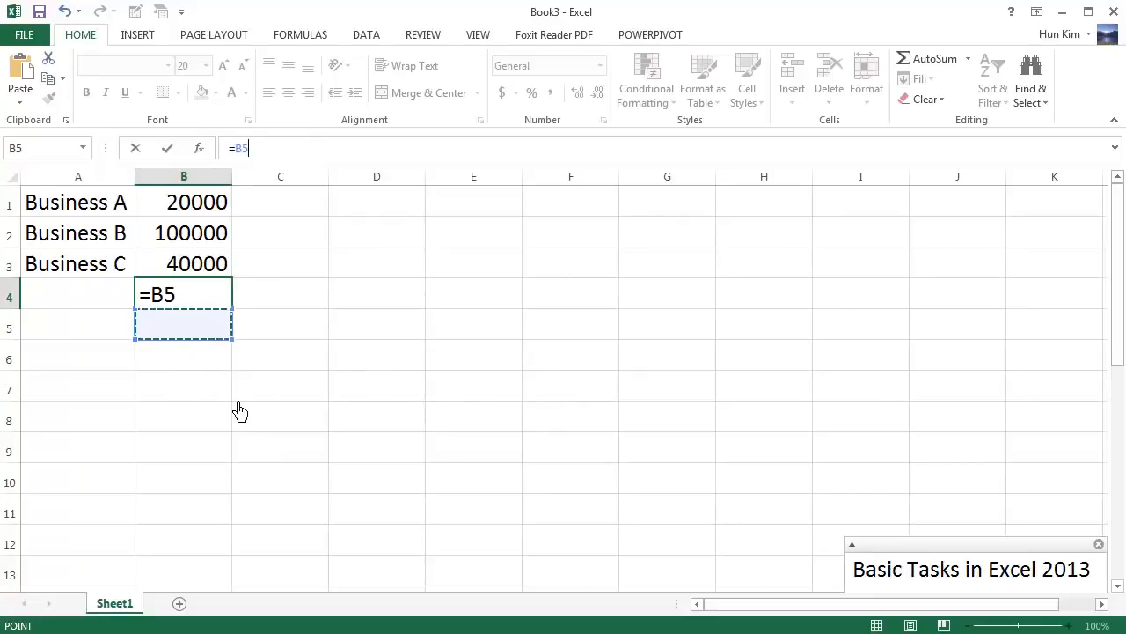
key(Escape)
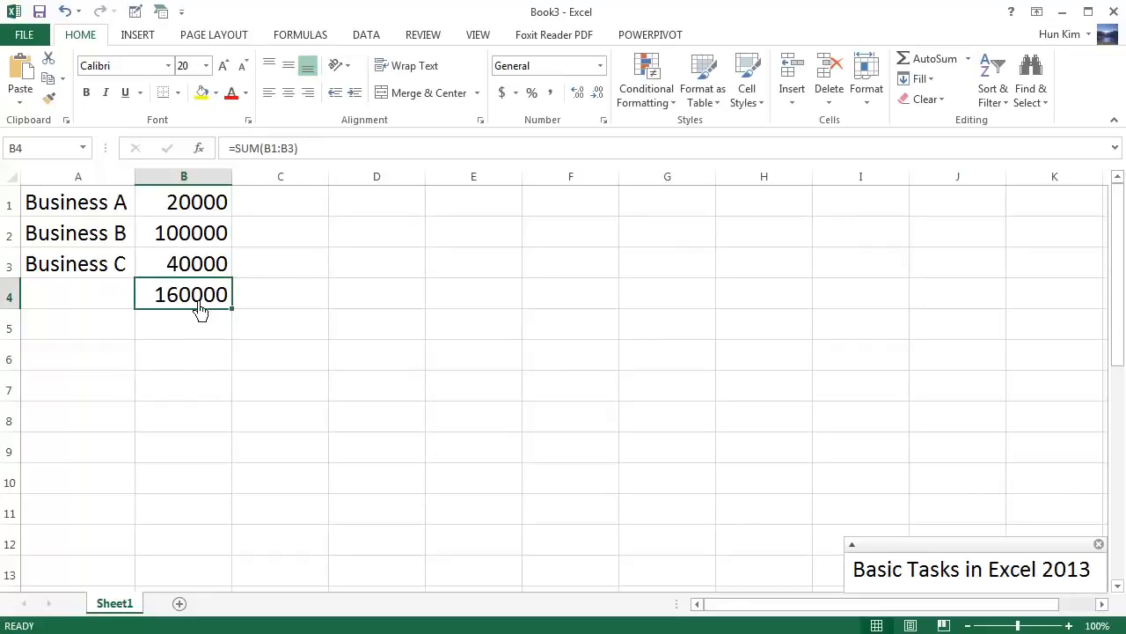
Clear cell B4 and write the formula =sum(B1:B3) in it by hand.
key(Delete)
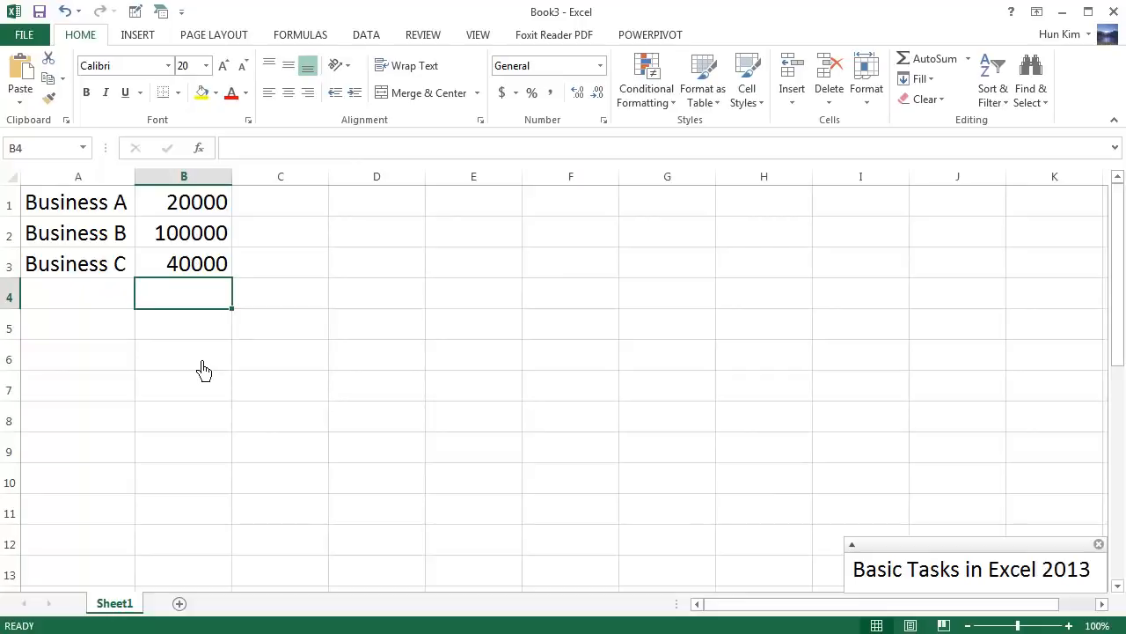
text(=)
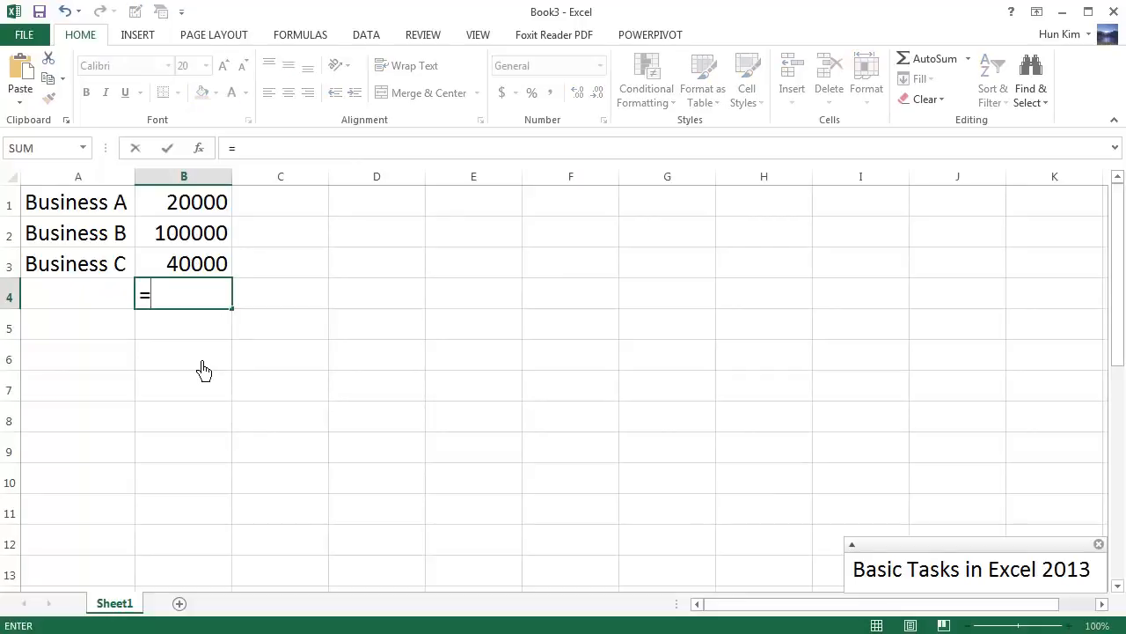
text(sum()
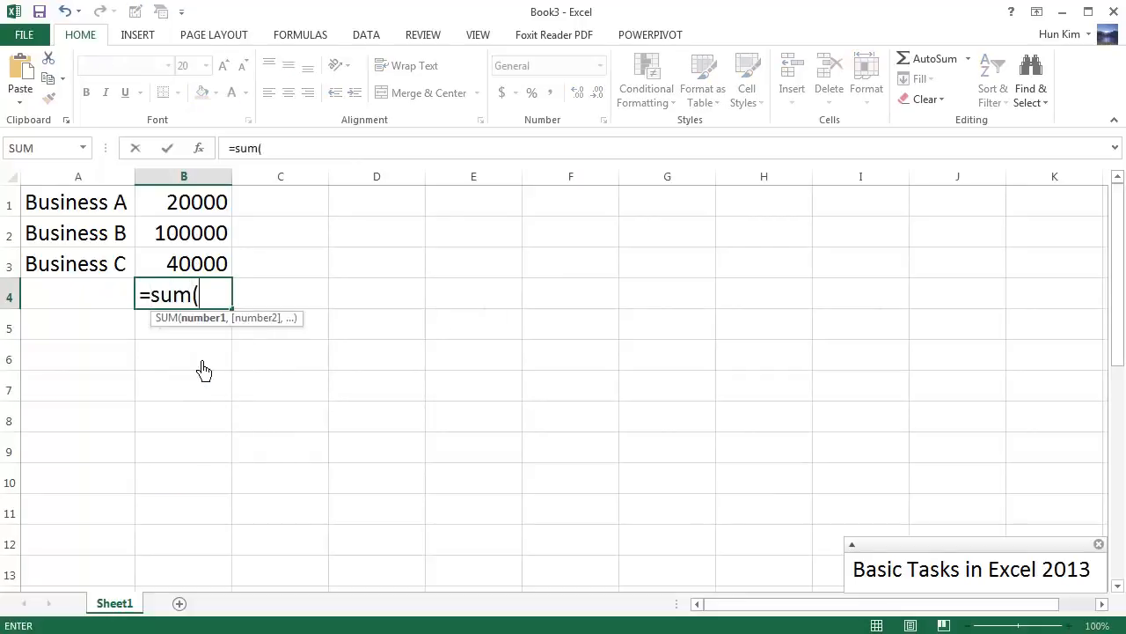
drag(197, 211, 208, 274)
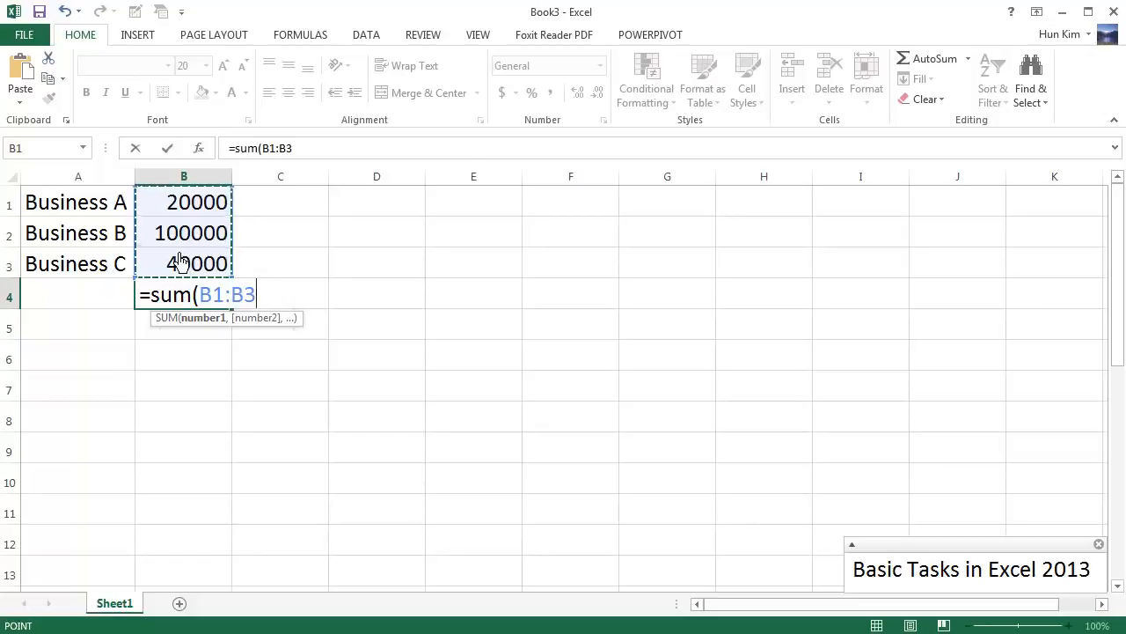
text())
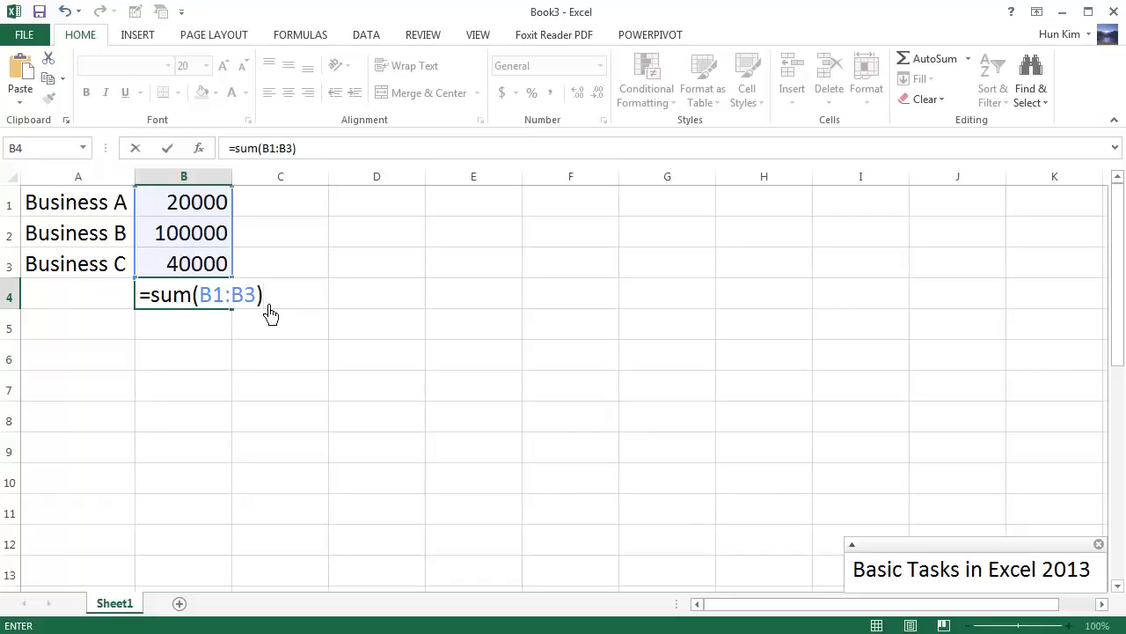
key(Return)
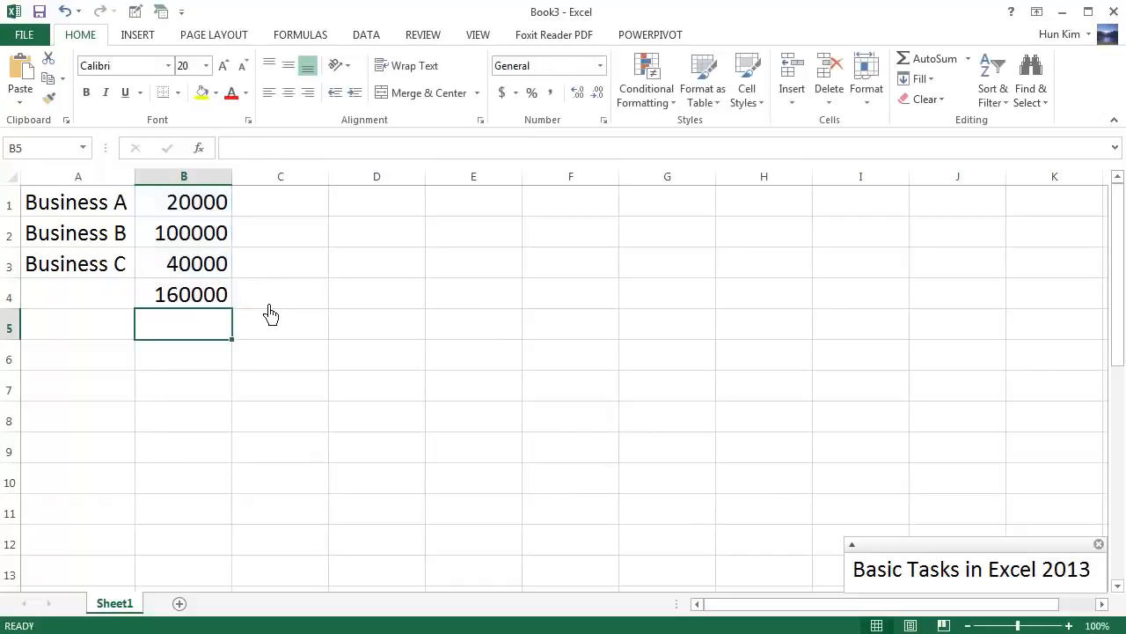
Clear the total in cell B4 and sum B1:B3 there again with the Sum function of AutoSum.
click(202, 302)
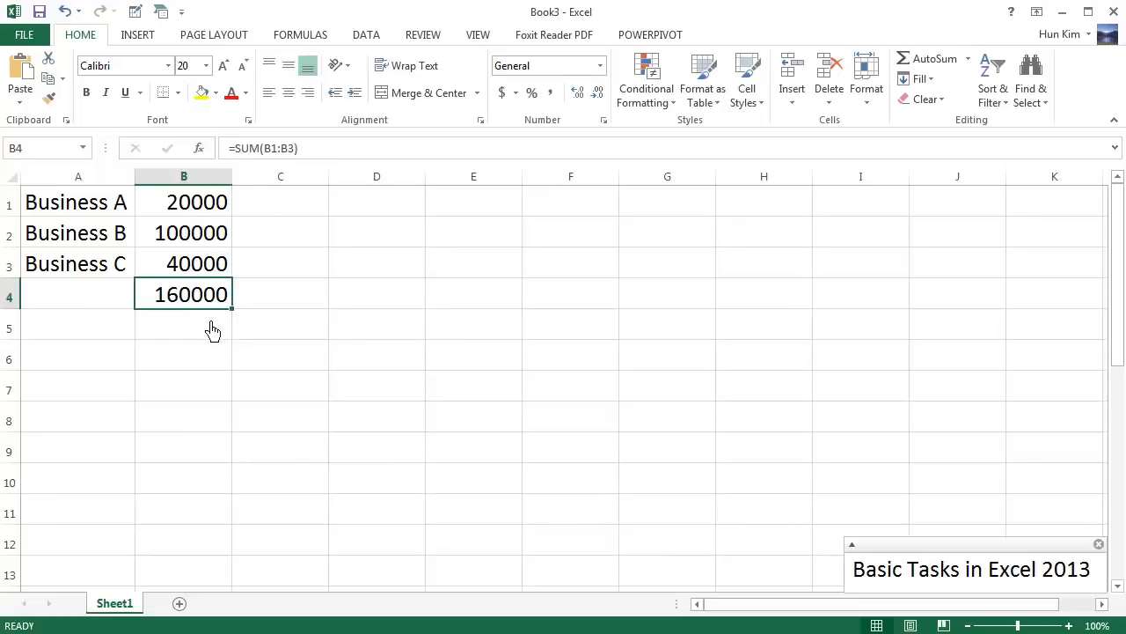
key(Delete)
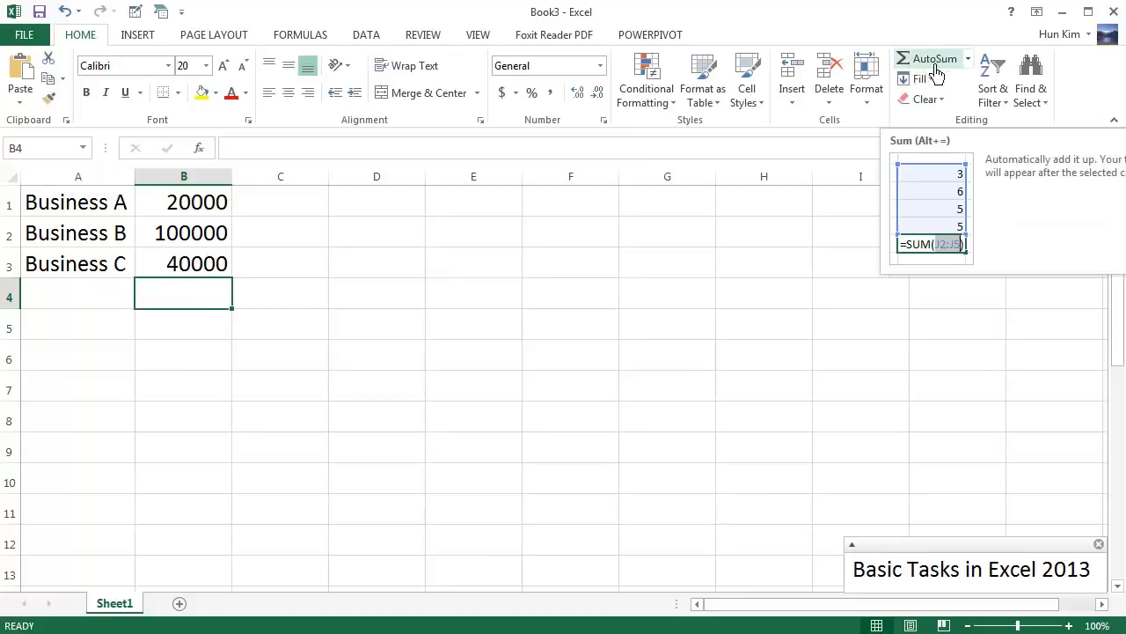
click(968, 59)
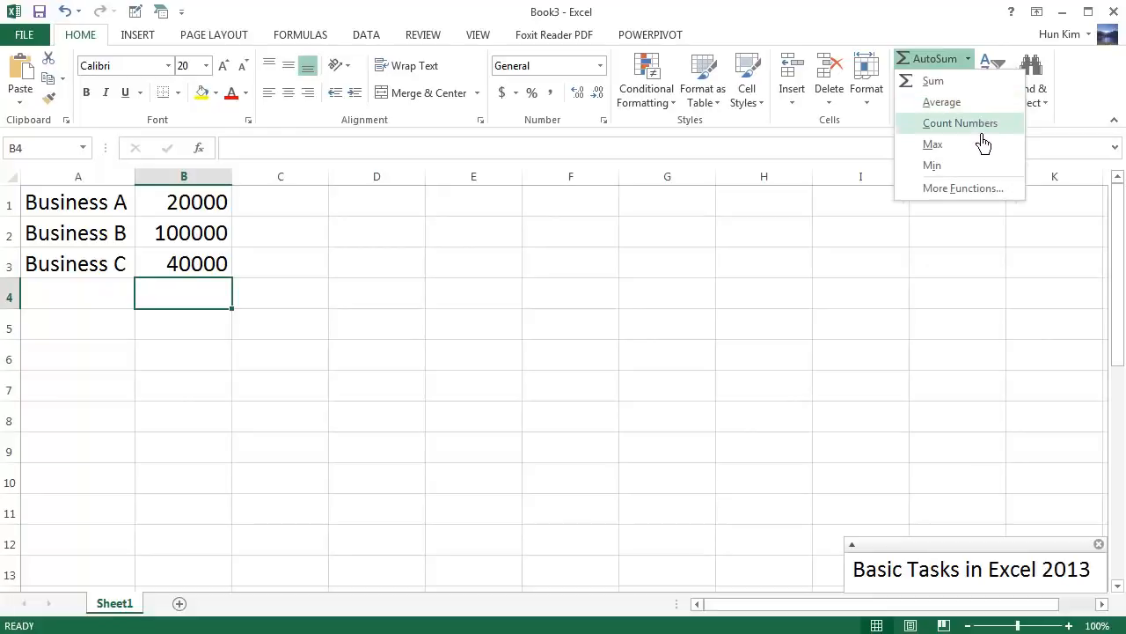
click(947, 87)
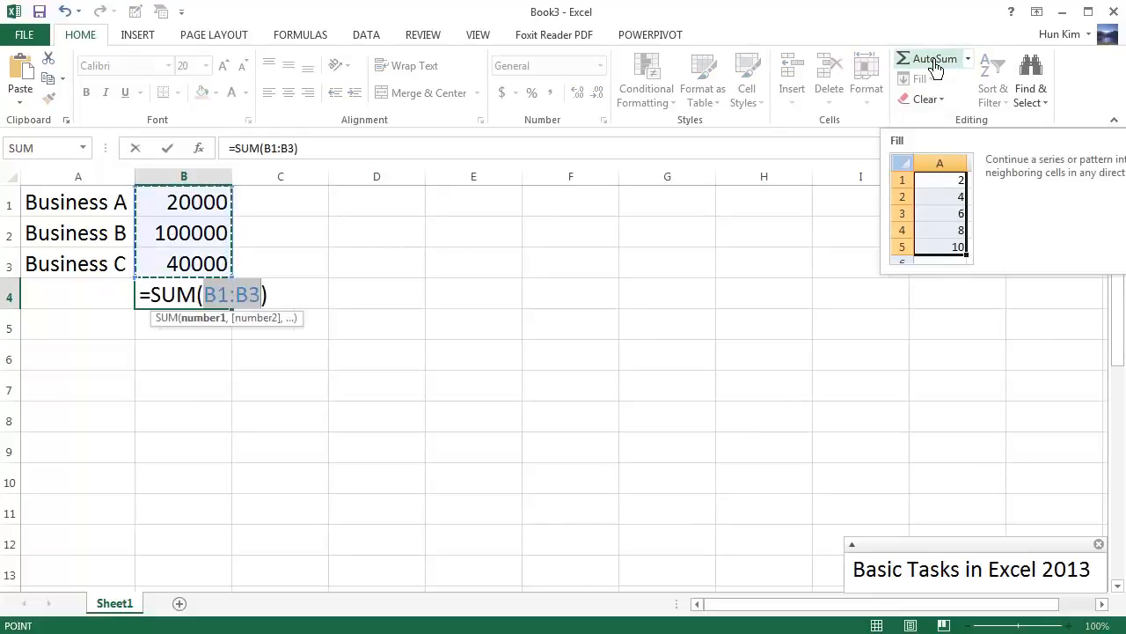
key(Return)
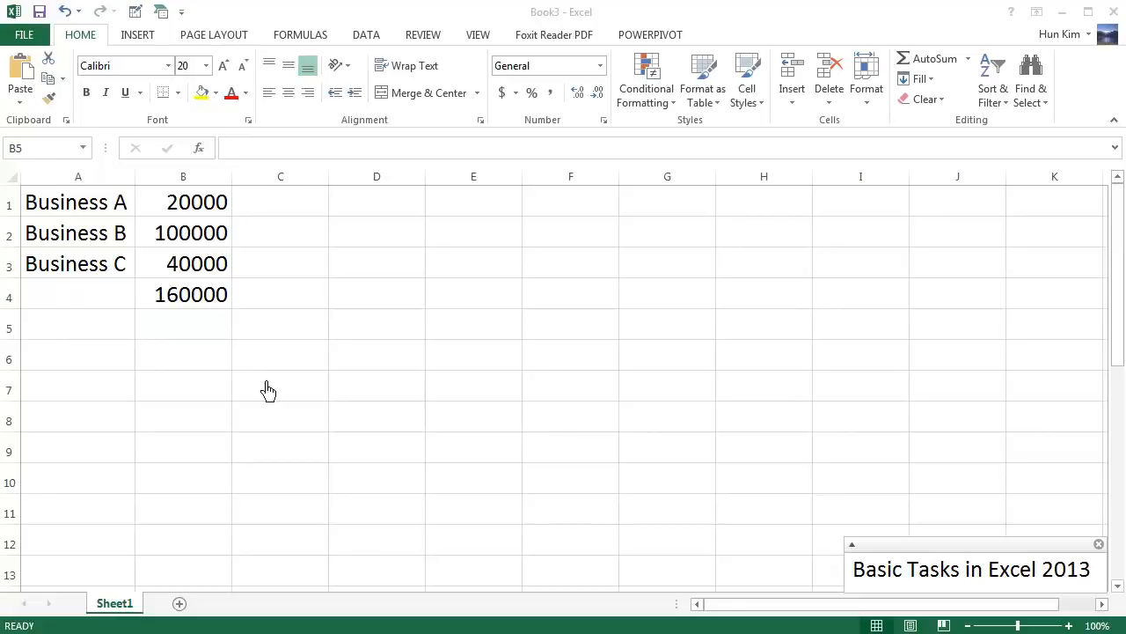
Enter the addition formula =2+3 in cell A6 and reselect the cell to view its formula.
click(132, 367)
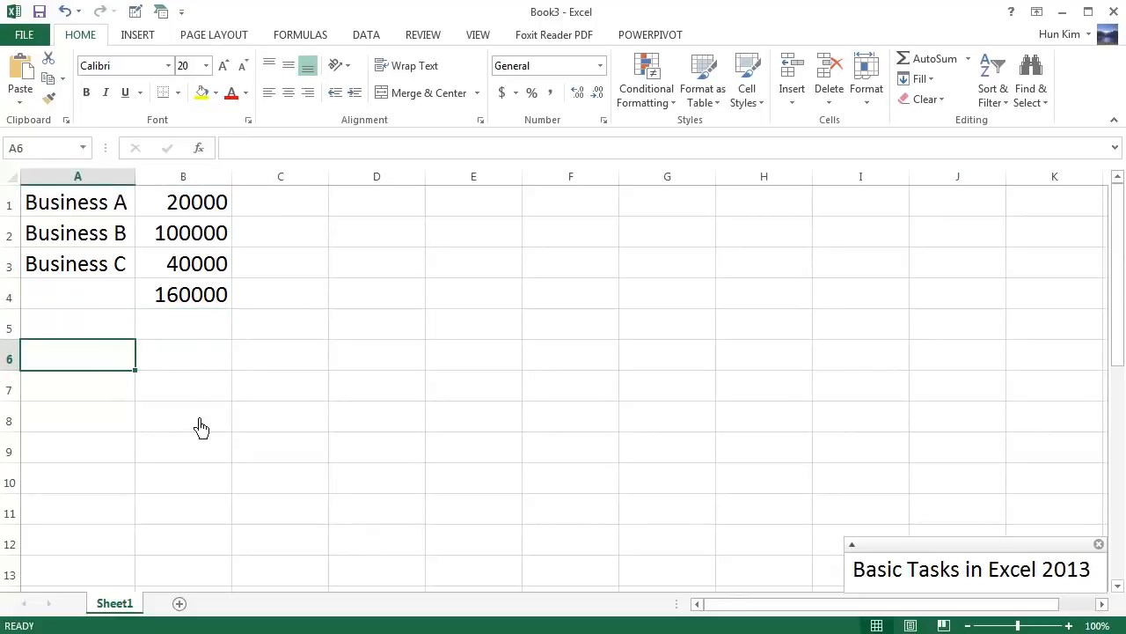
text(=)
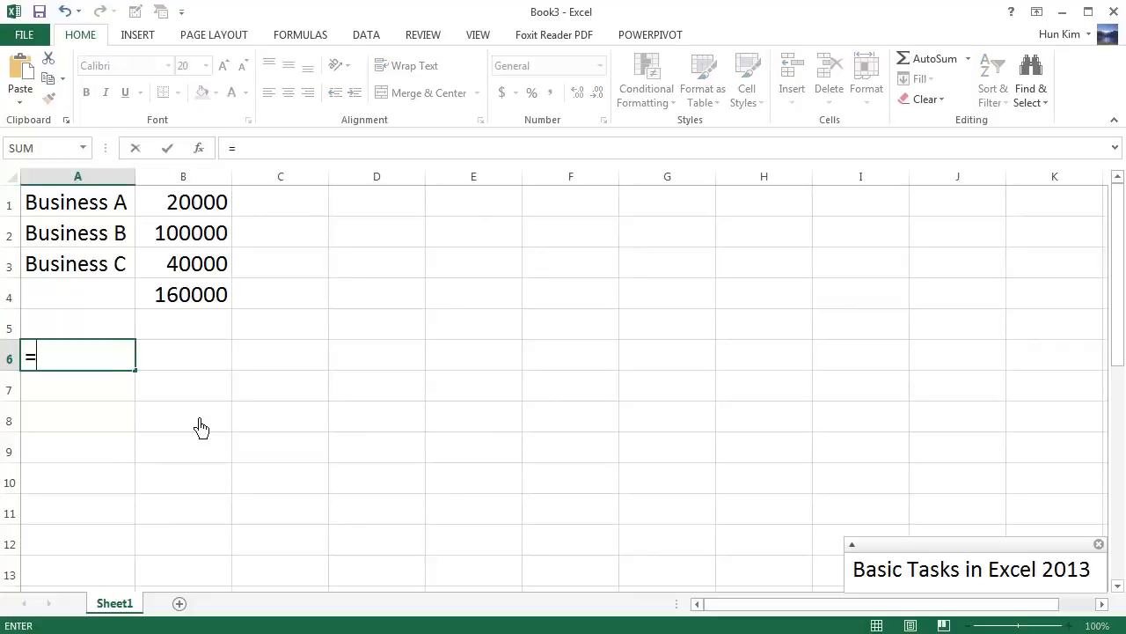
text(2+3)
key(Return)
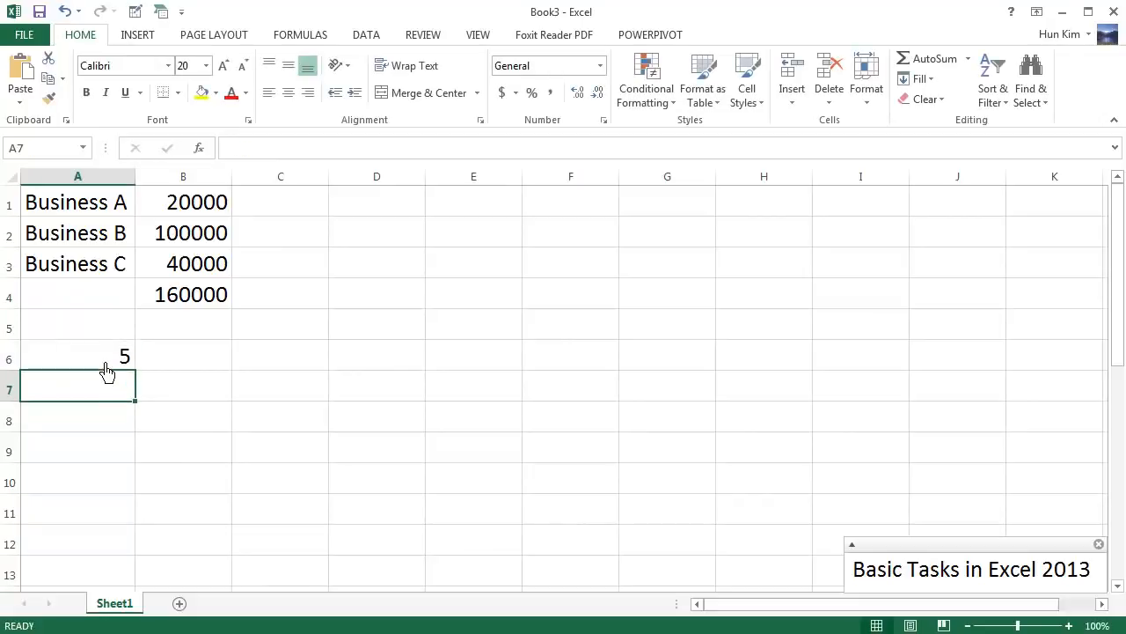
click(106, 359)
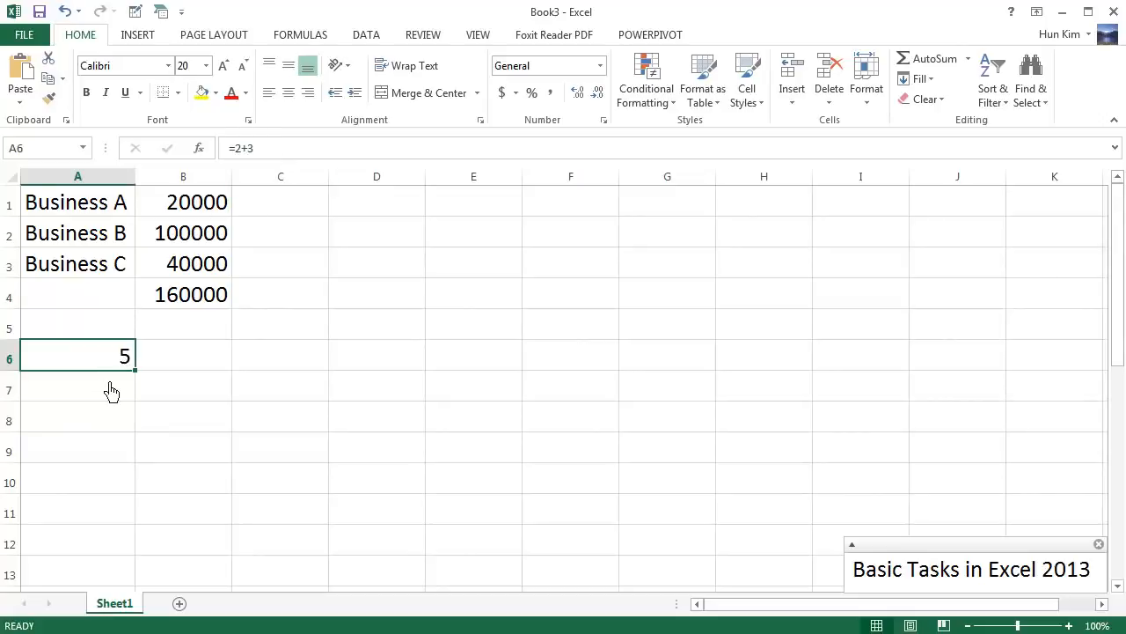
Enter the subtraction formula =7-1 in cell C6.
click(262, 366)
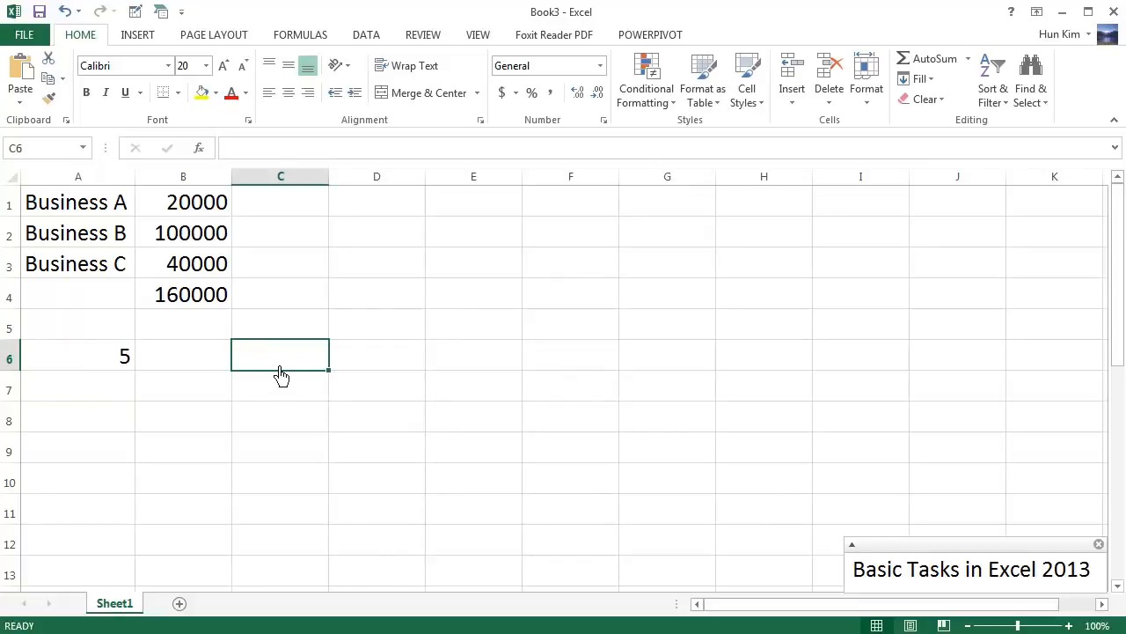
text(=)
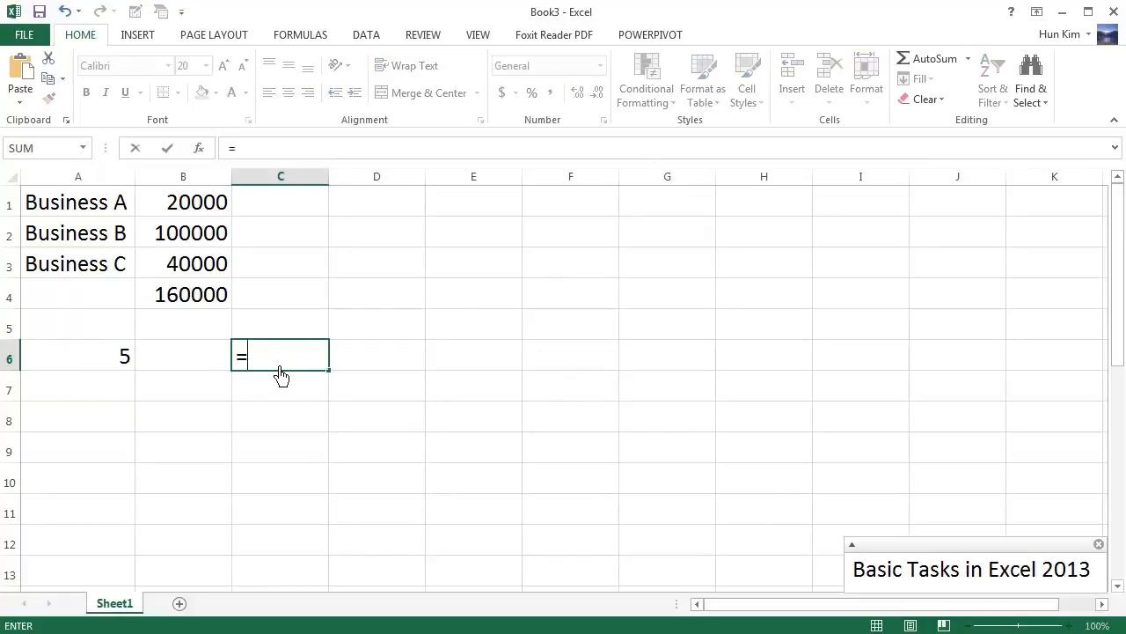
text(7-1)
key(Return)
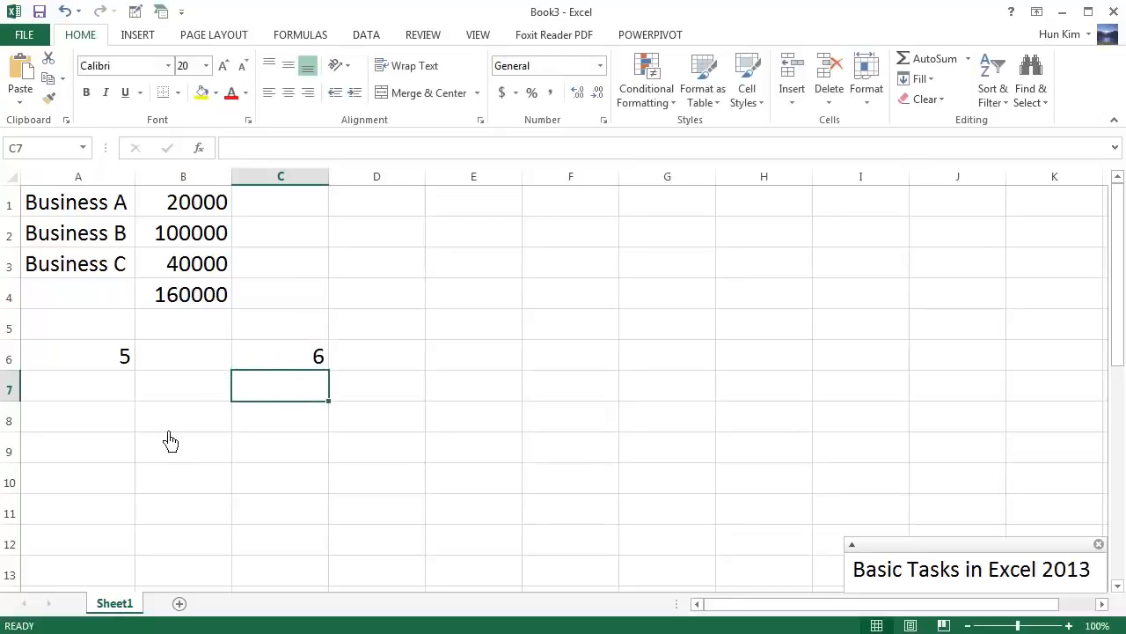
Enter the multiplication formula =3*2 in cell F3, highlighting the asterisk operator before confirming.
click(606, 280)
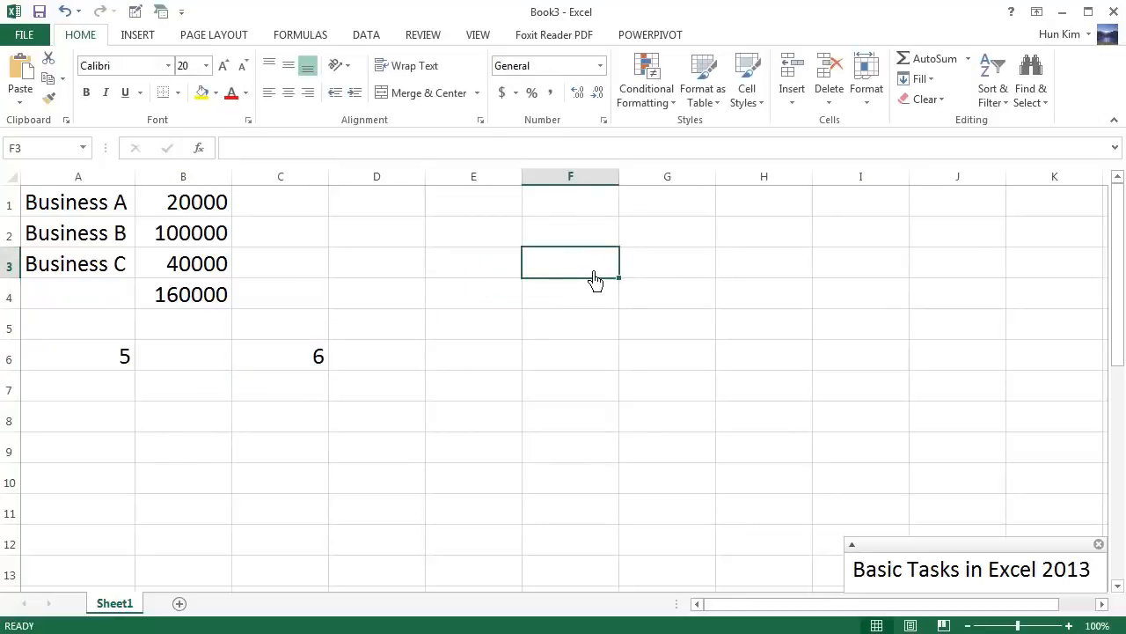
text(=)
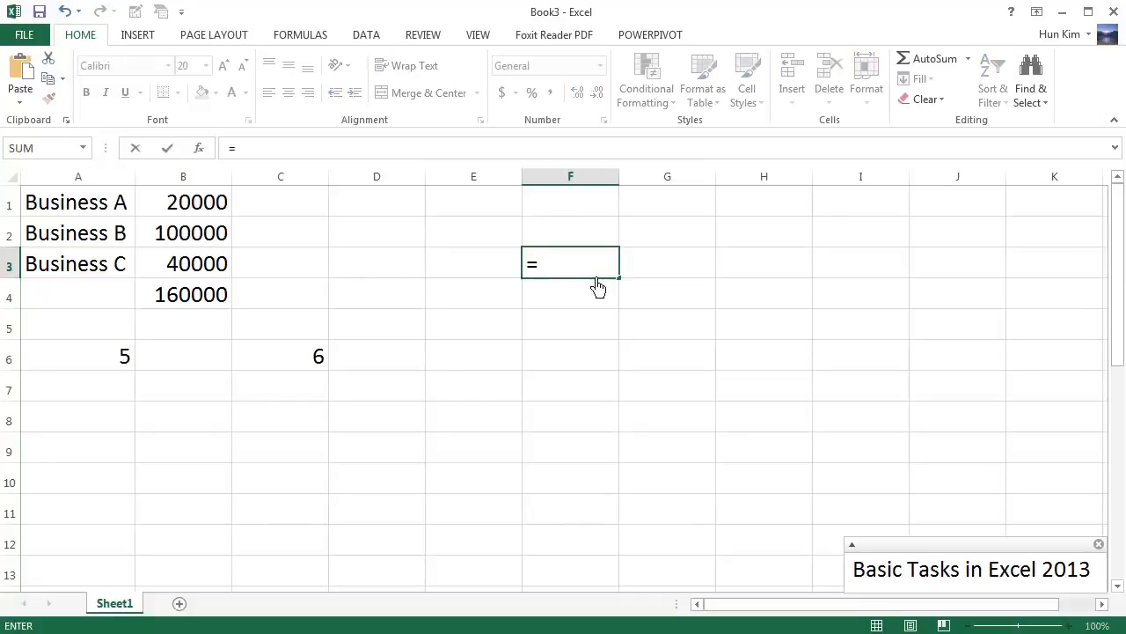
text(3*2)
double_click(561, 268)
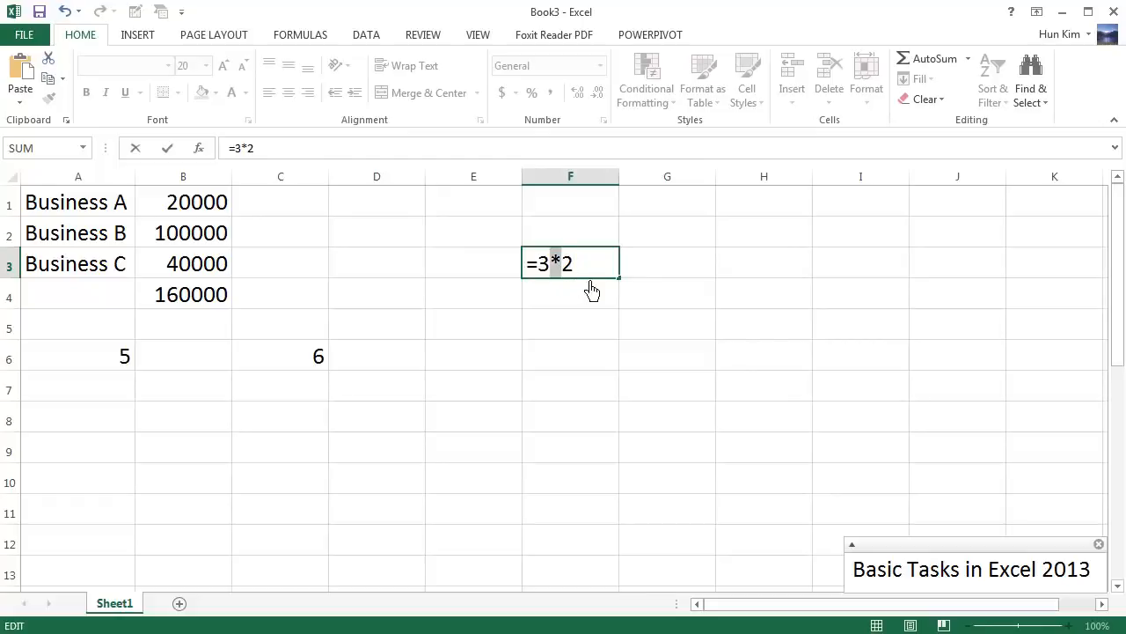
click(586, 277)
double_click(561, 267)
click(589, 277)
key(Return)
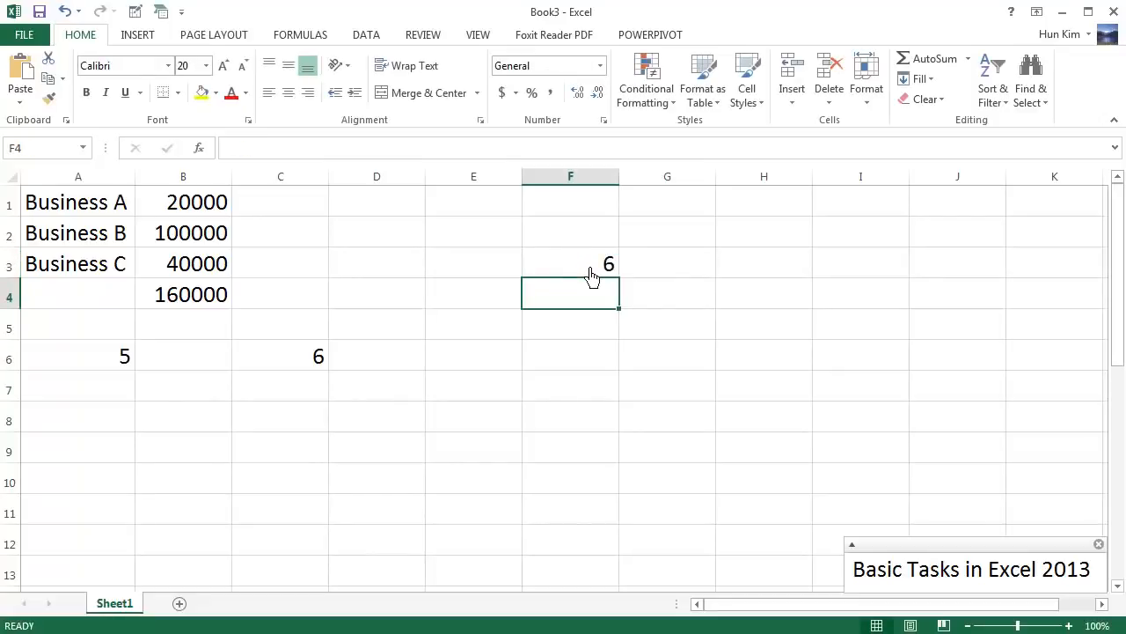
Enter the division formula =9/2 in cell E7.
click(486, 387)
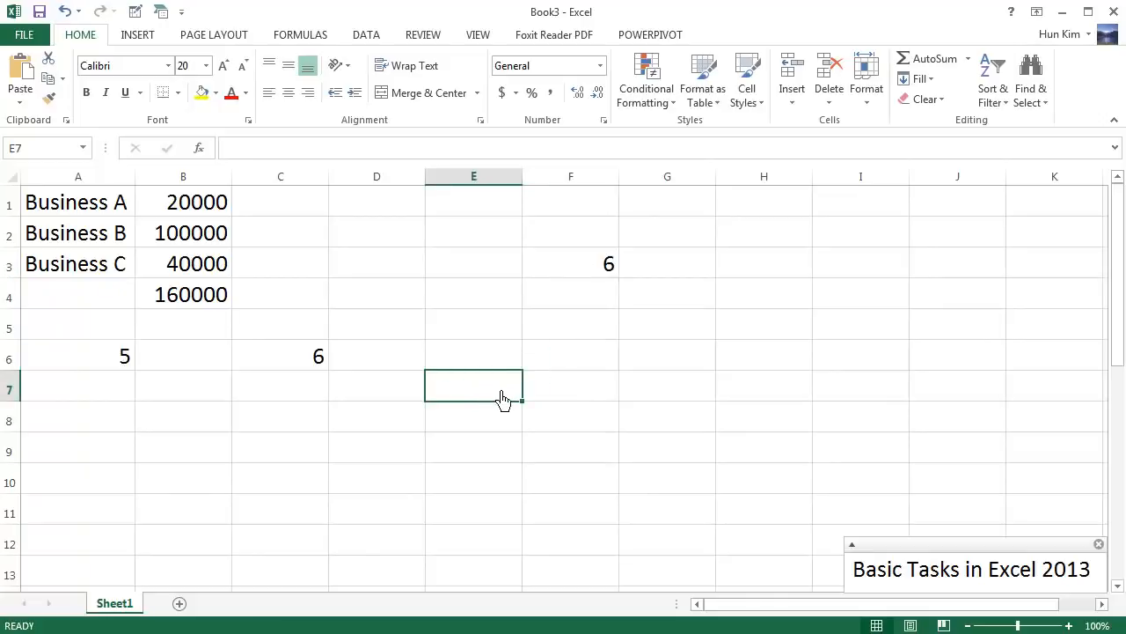
text(=)
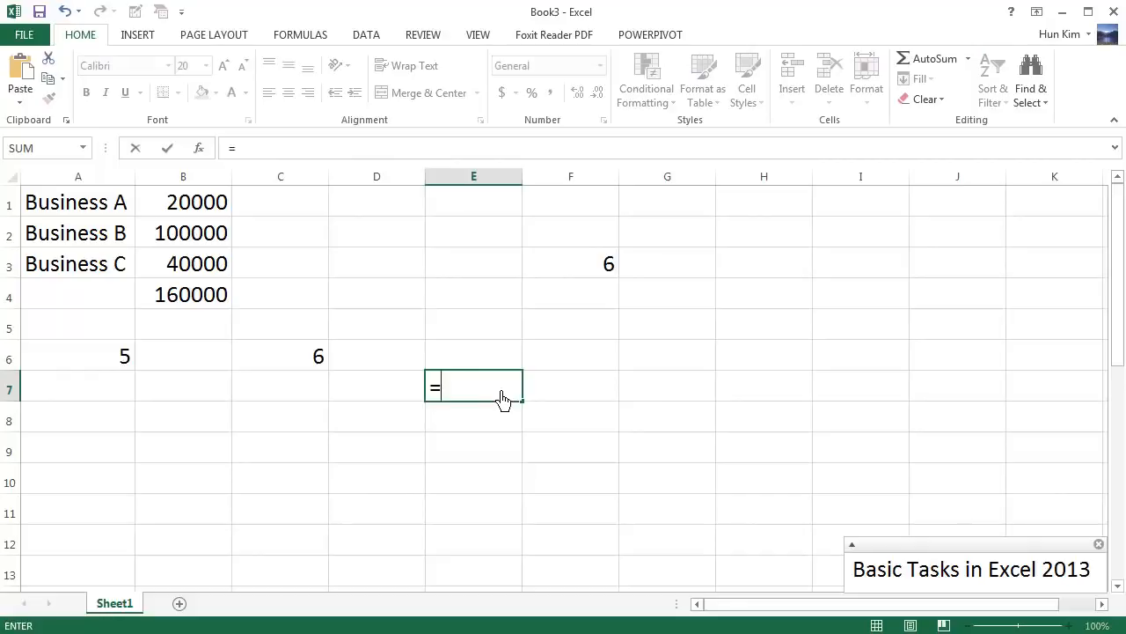
text(9/2)
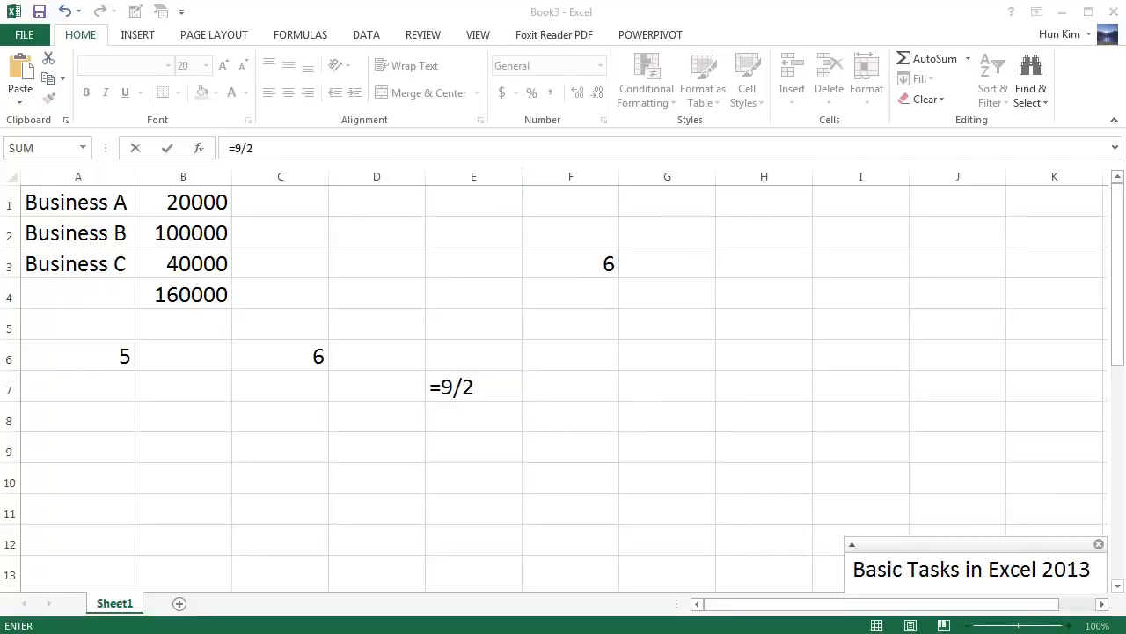
click(503, 397)
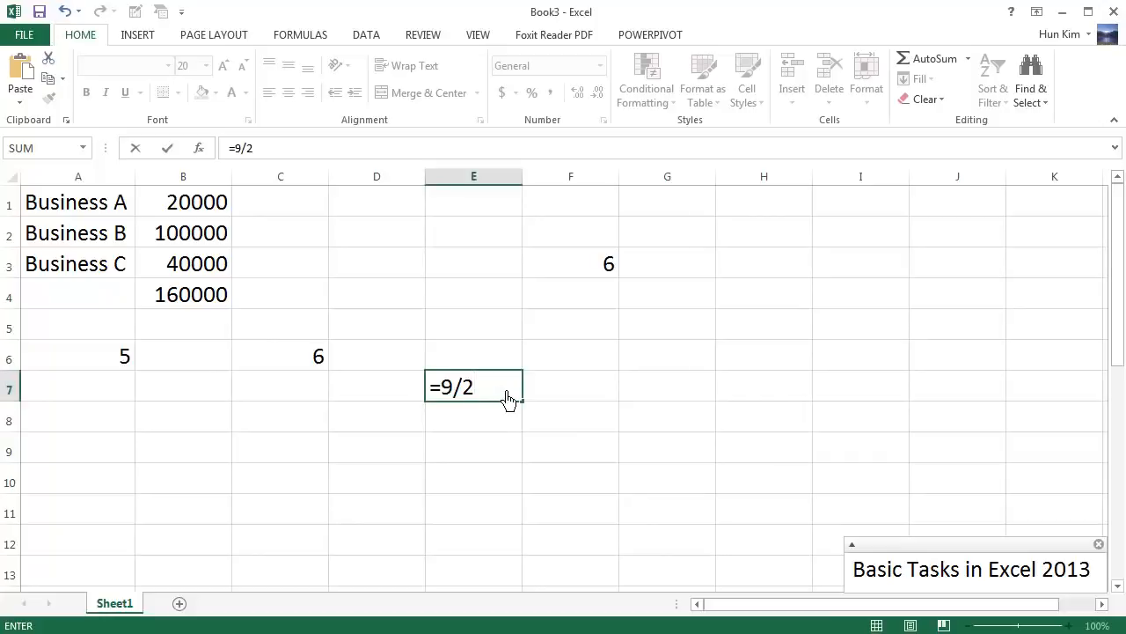
key(Return)
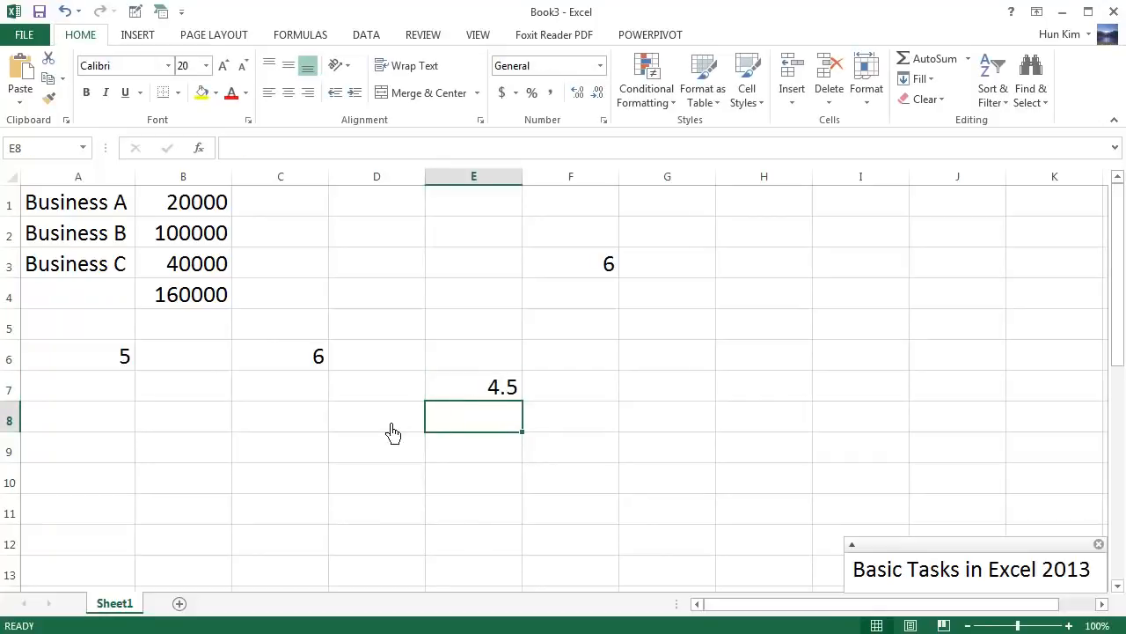
Enter the mixed formula =2+2*2 in cell C9, highlighting its 2*2 part before confirming.
click(285, 454)
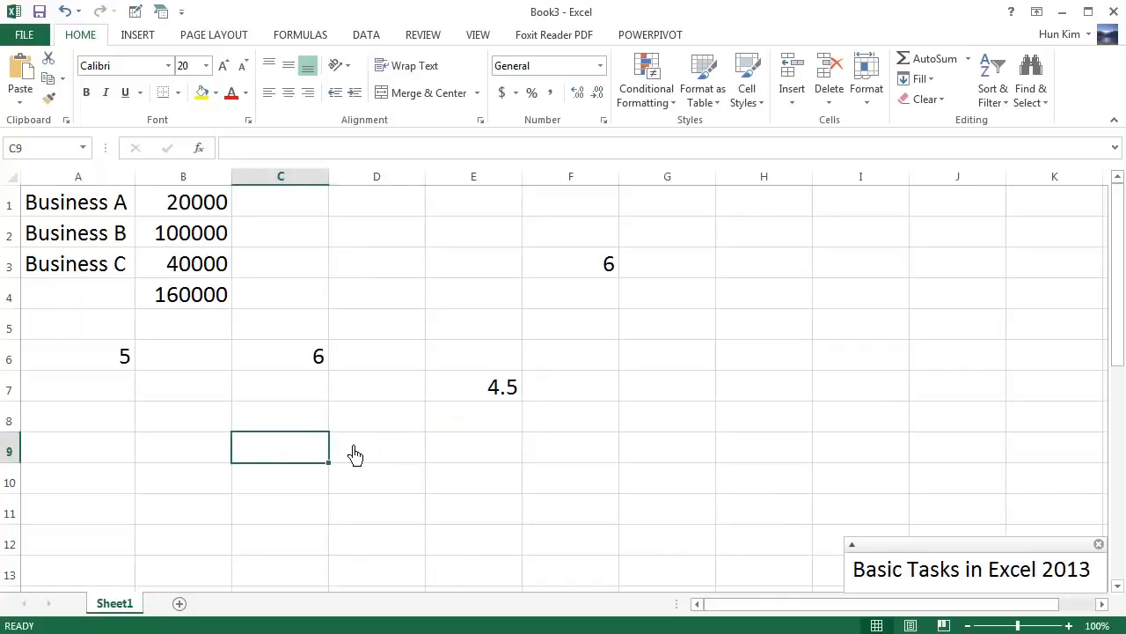
text(=)
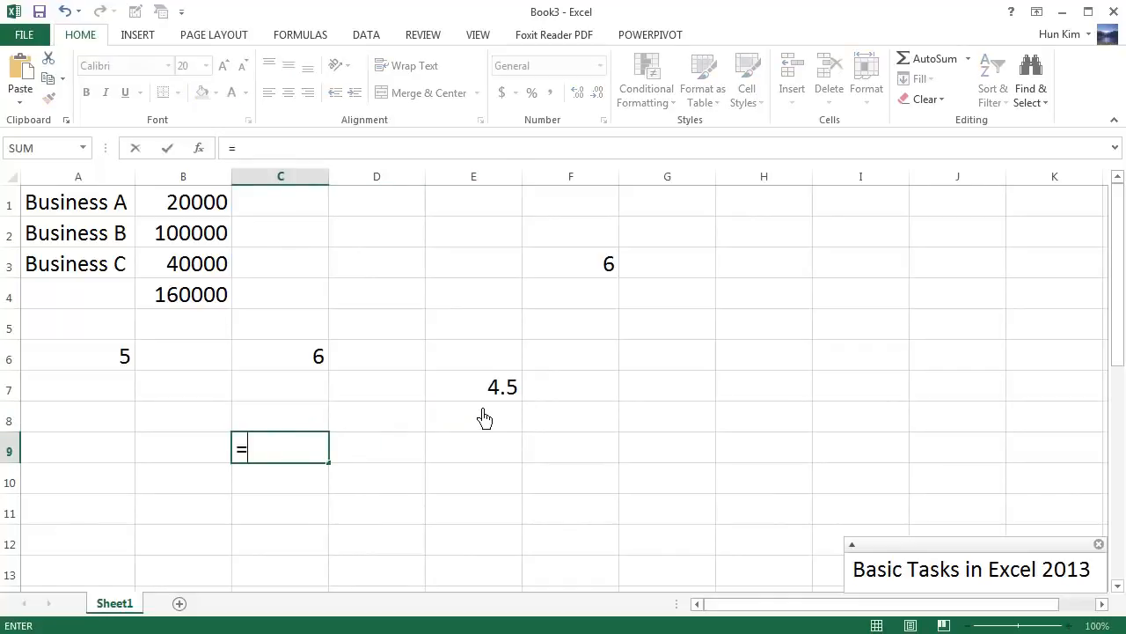
text(2+2*2)
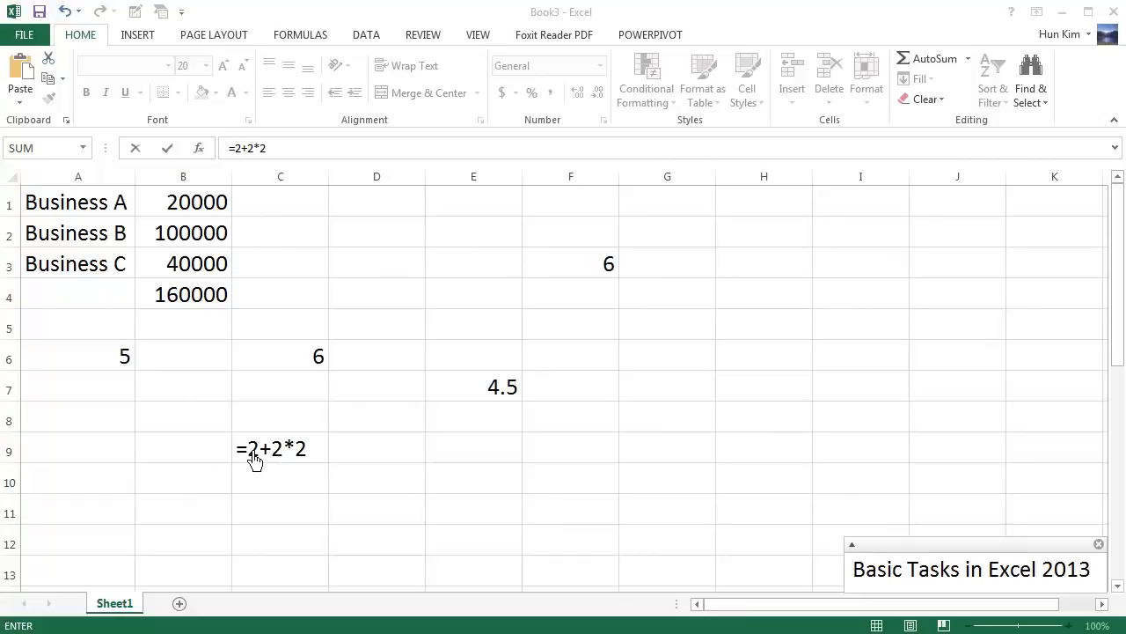
click(301, 458)
drag(317, 456, 287, 459)
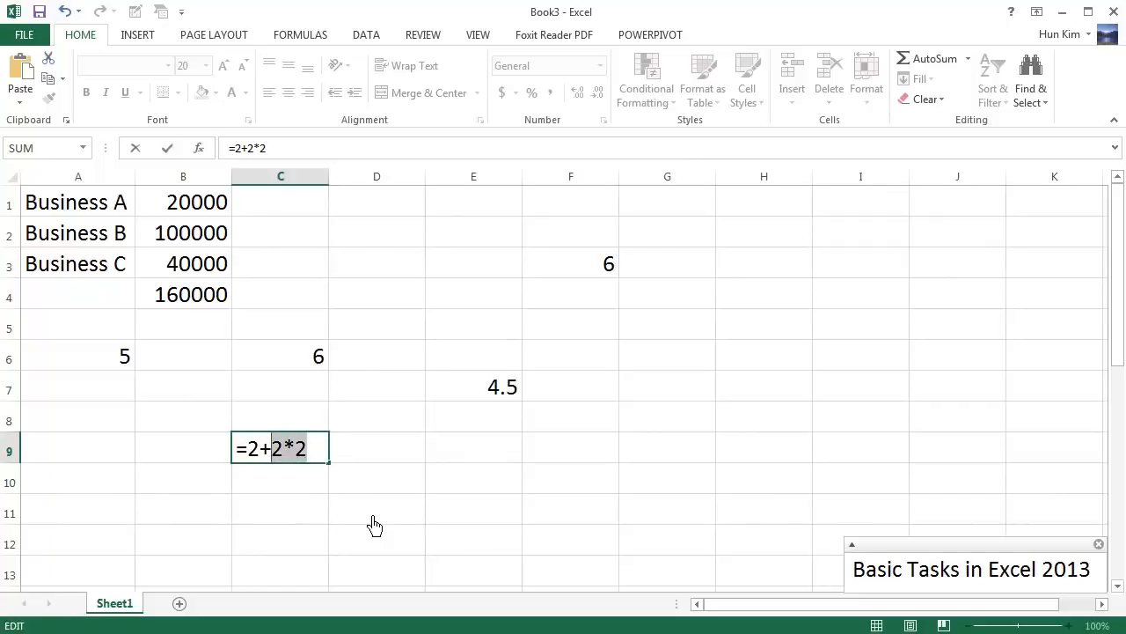
key(Return)
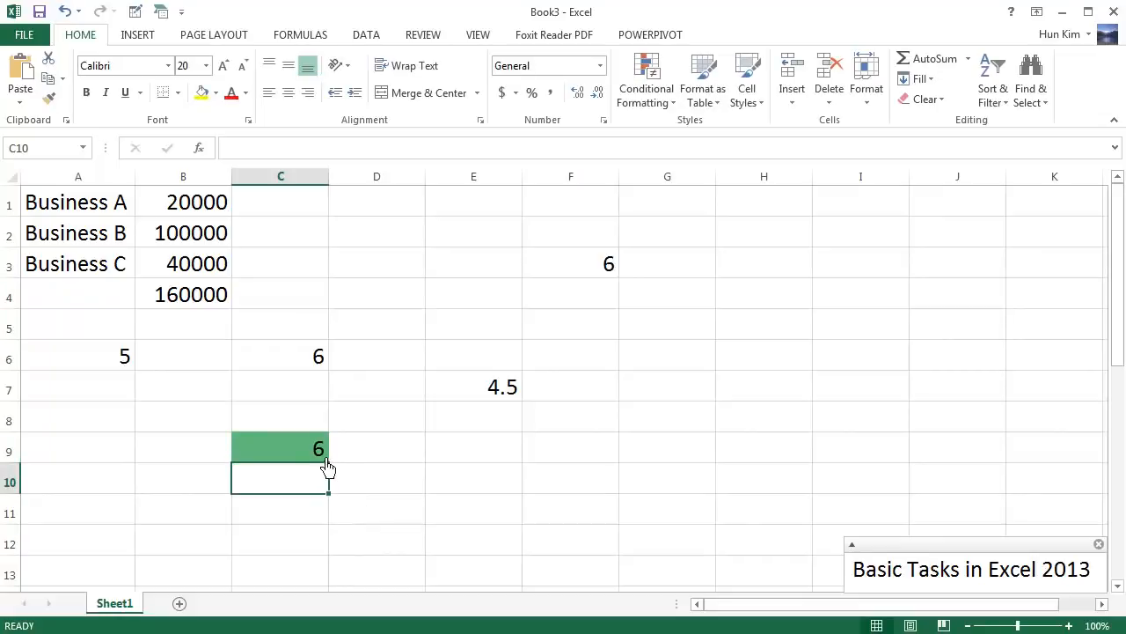